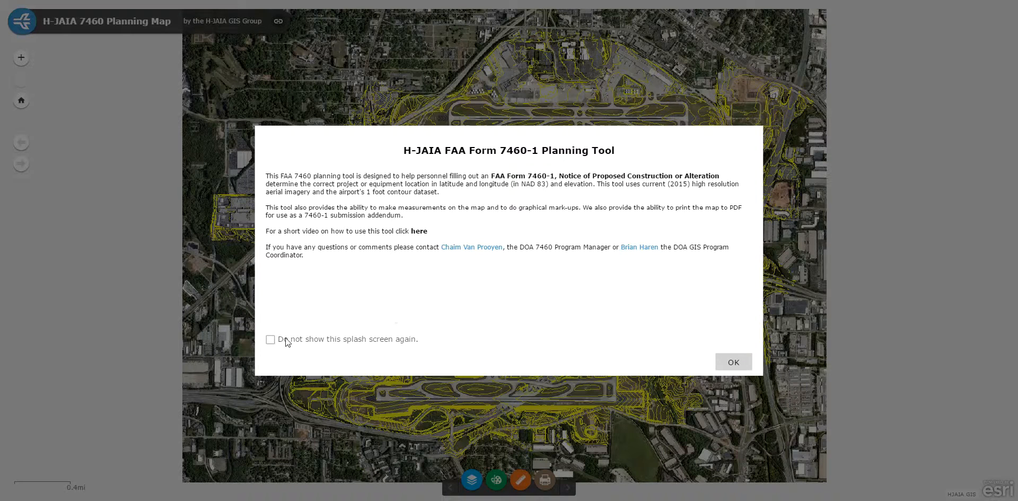
Step: Dismiss the introductory splash screen of the H-JAIA FAA Form 7460-1 Planning Tool, leaving its do-not-show-again option off
click(270, 340)
click(271, 340)
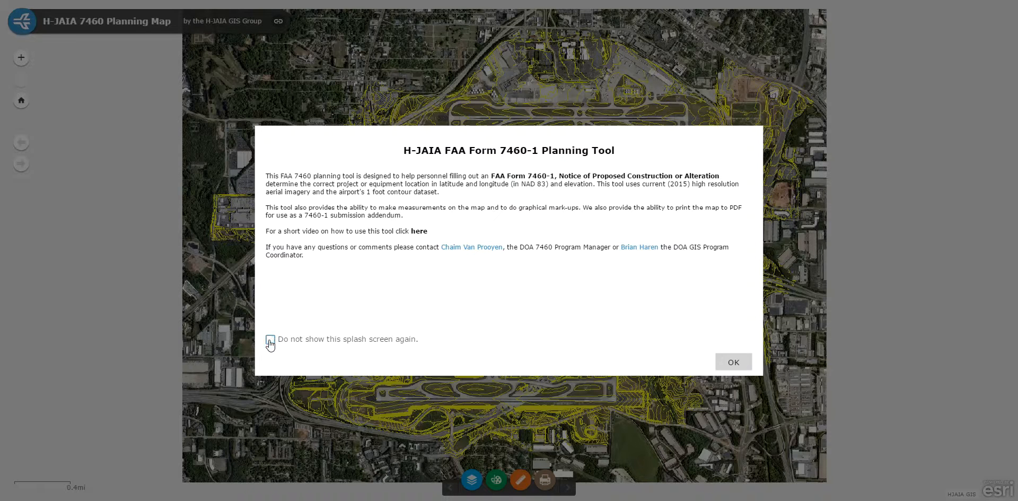
click(734, 364)
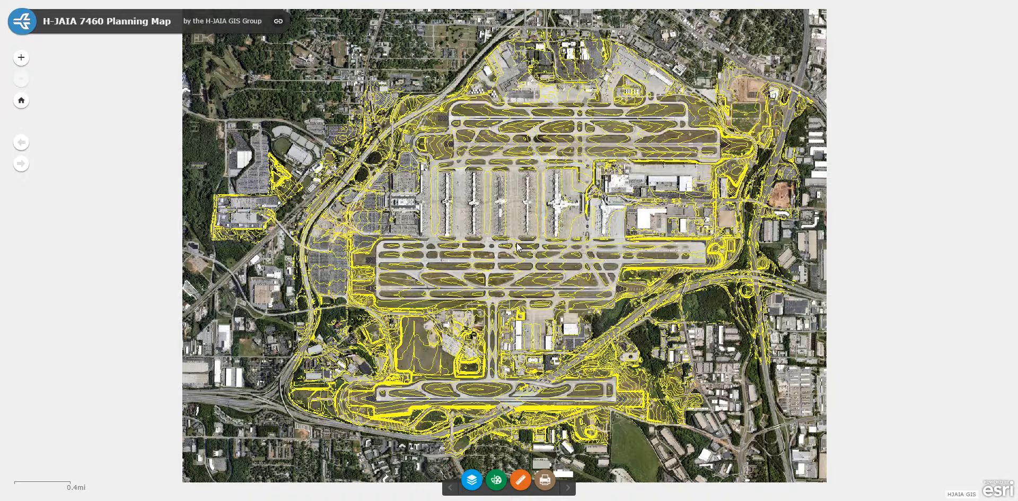
Step: Examine the airport map at several zoom levels, its default extent, and the previous and next extents
scroll(518, 240, up, 1)
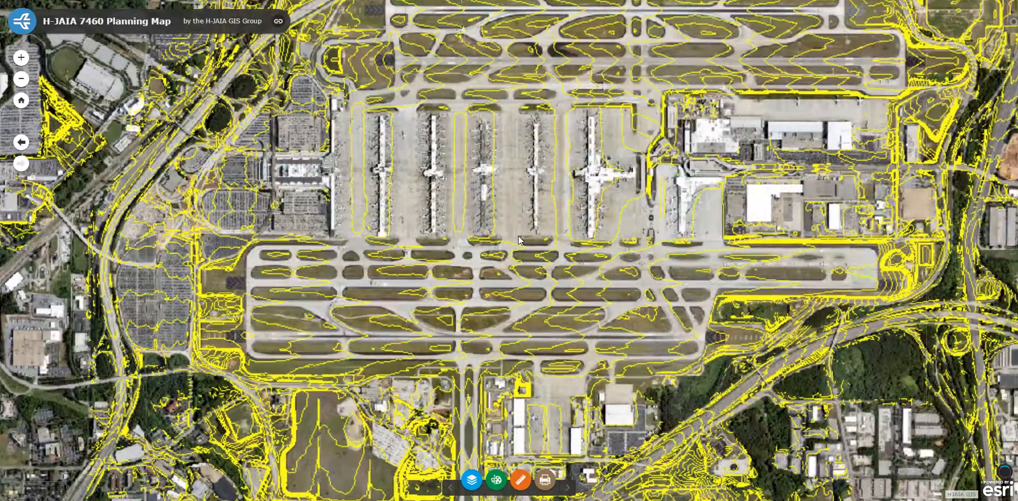
scroll(517, 235, up, 1)
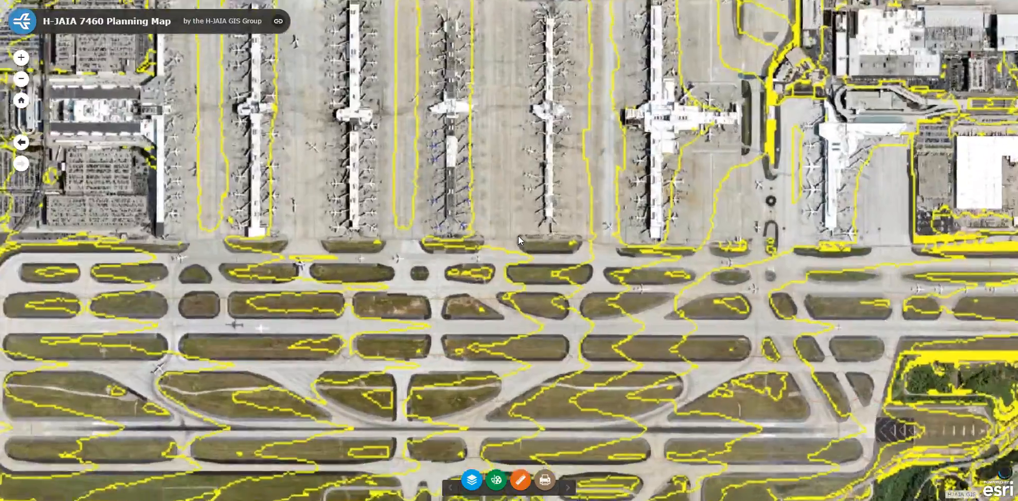
scroll(517, 236, down, 1)
scroll(518, 235, down, 2)
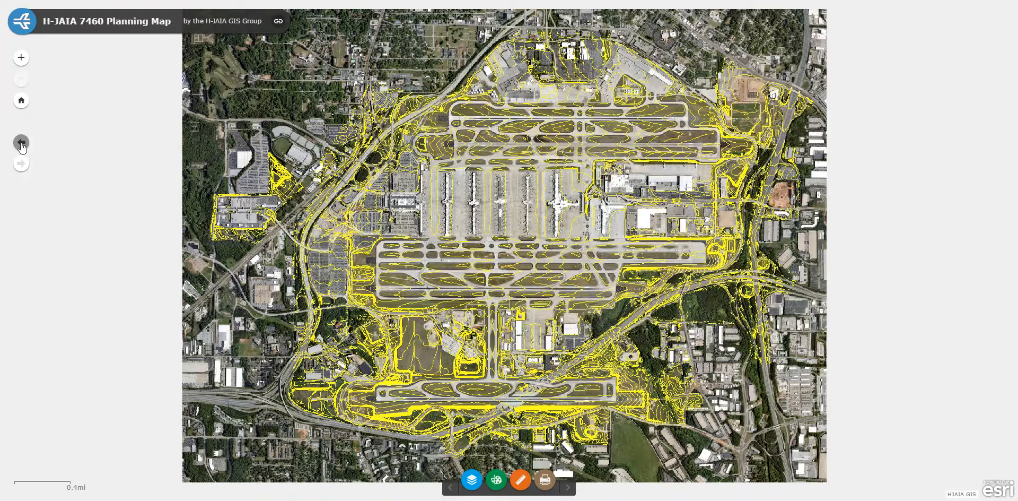
click(21, 59)
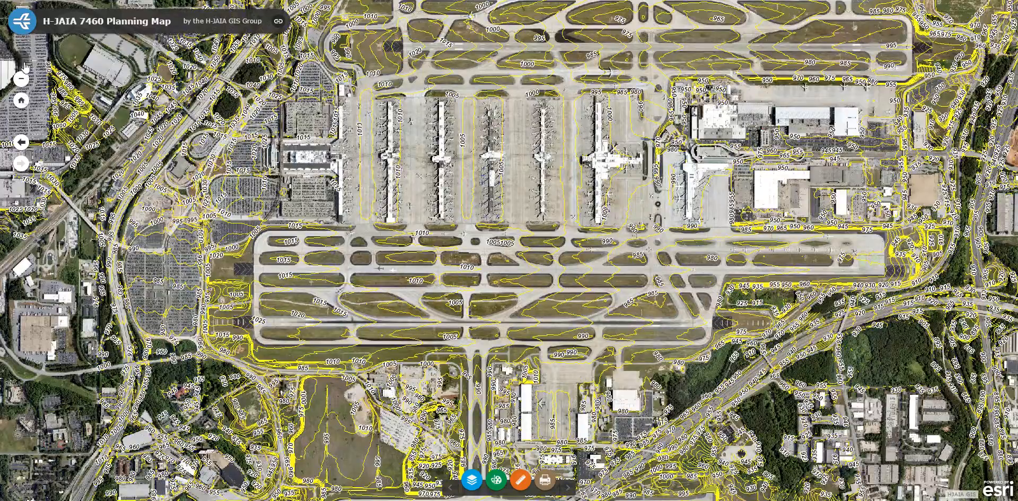
click(23, 61)
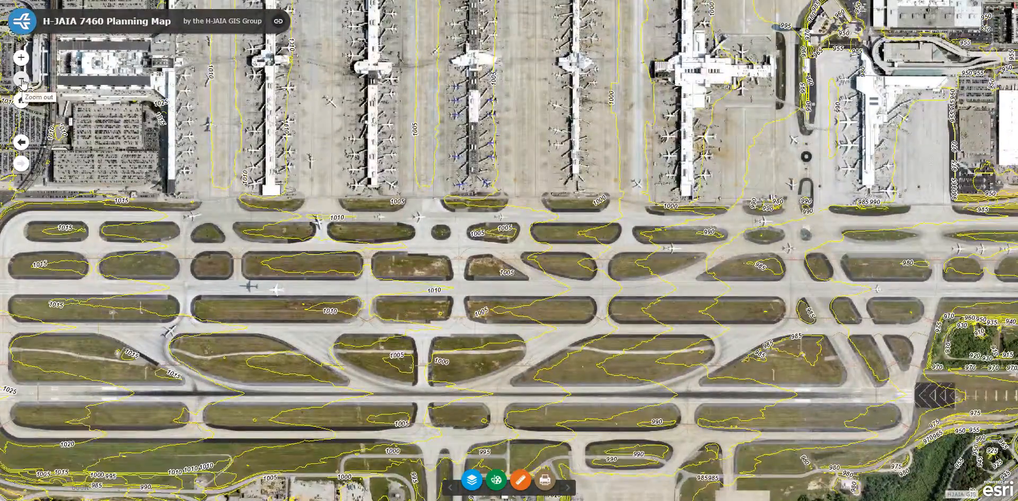
click(22, 80)
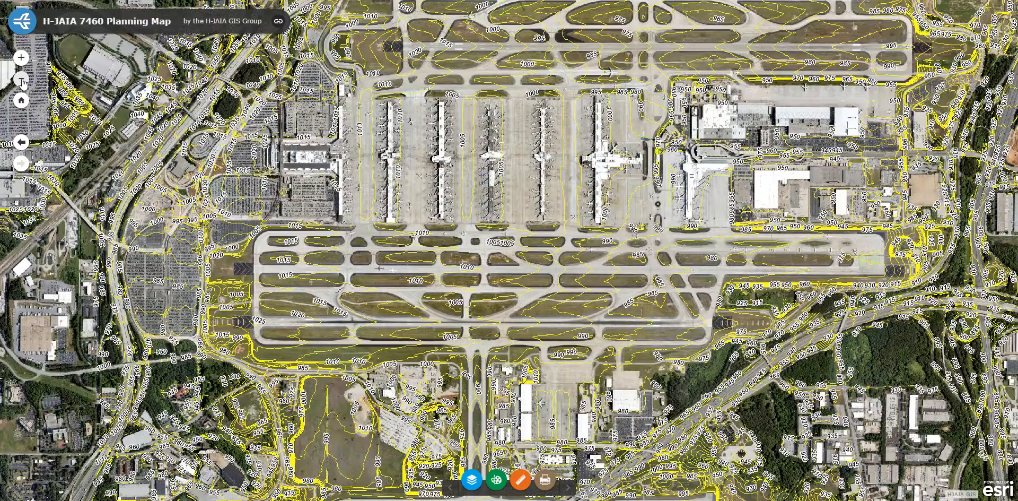
click(21, 102)
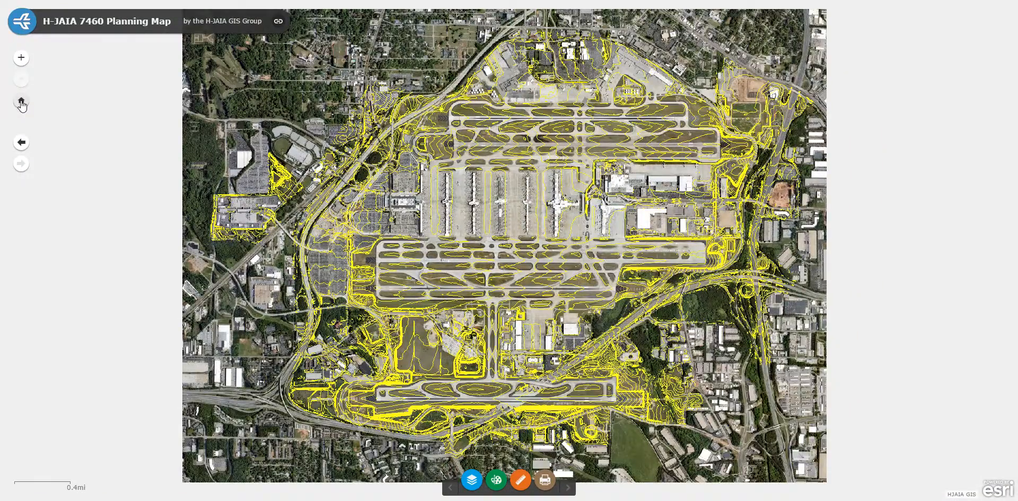
click(21, 60)
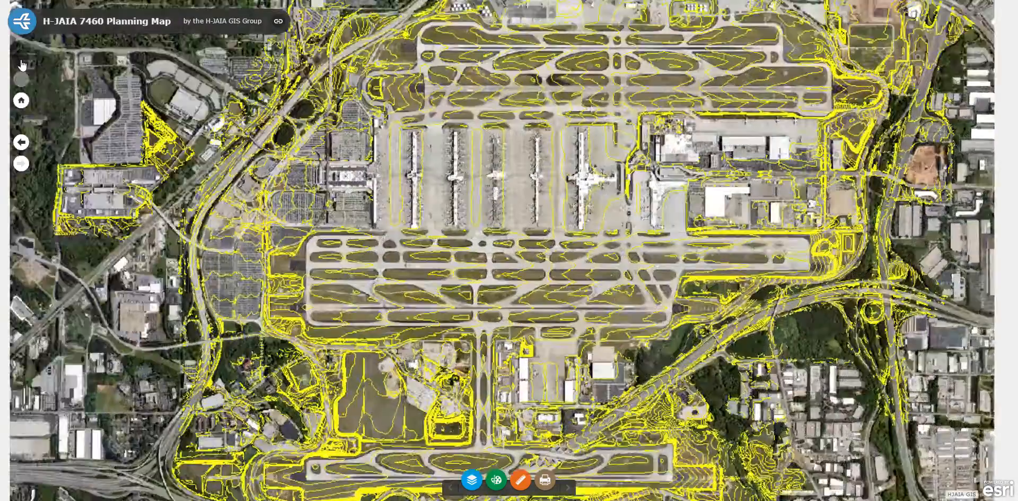
click(21, 64)
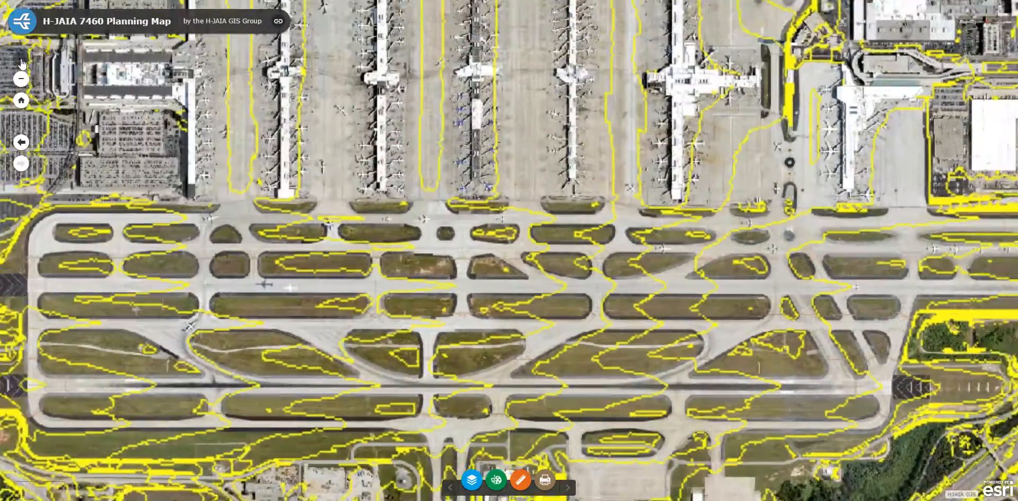
click(21, 147)
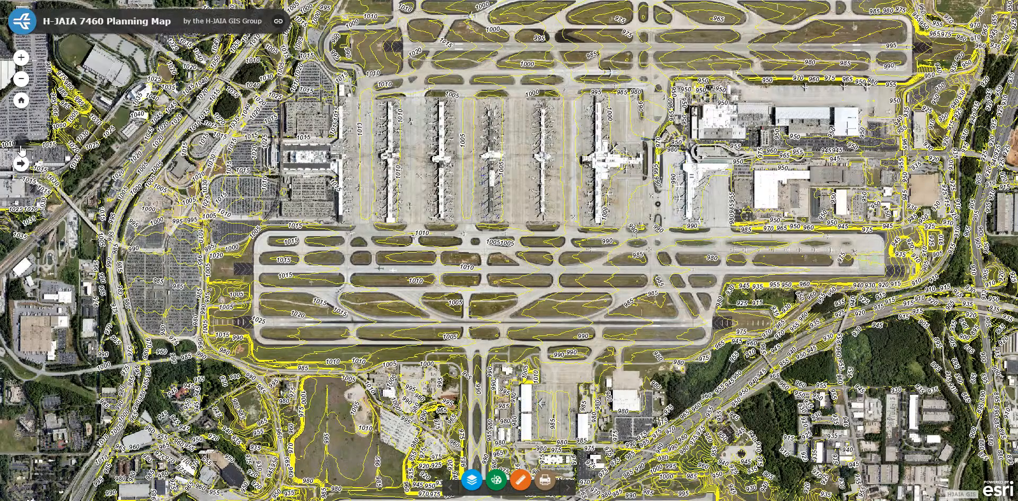
click(21, 164)
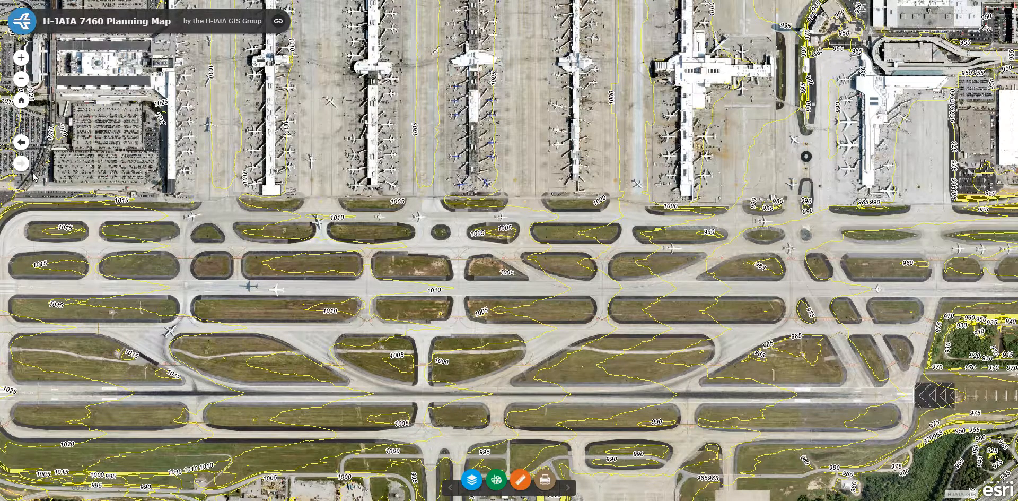
Step: View the links offered with the planning map, then close the list
click(278, 24)
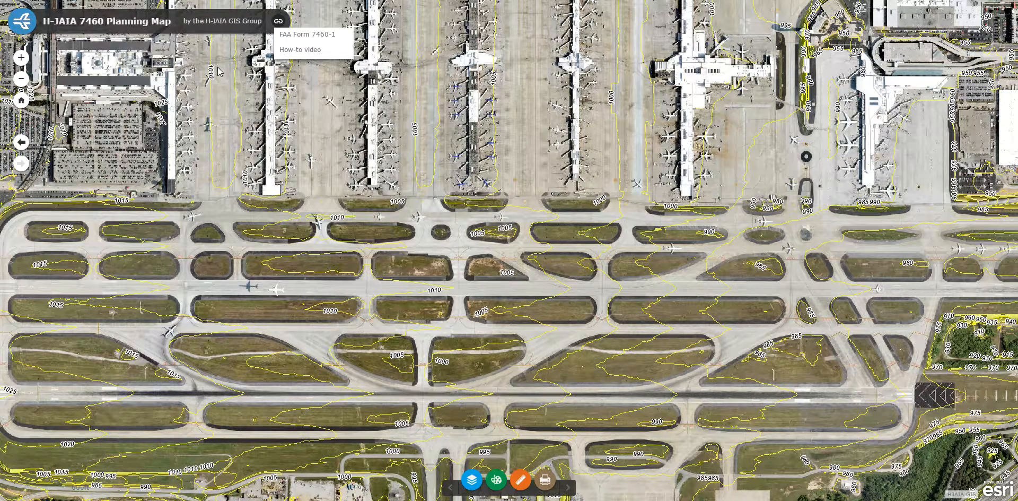
click(277, 24)
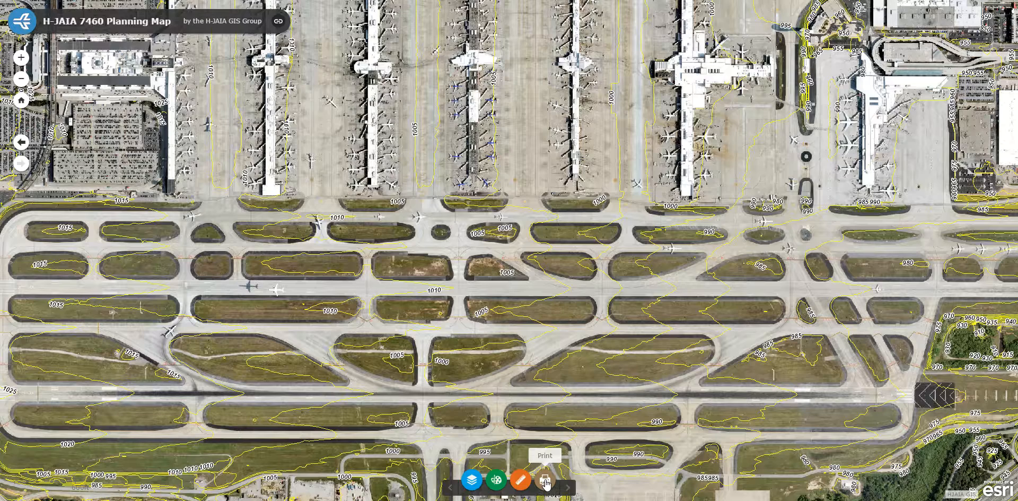
Step: Hide the Elevation Contours layer on the map
click(470, 481)
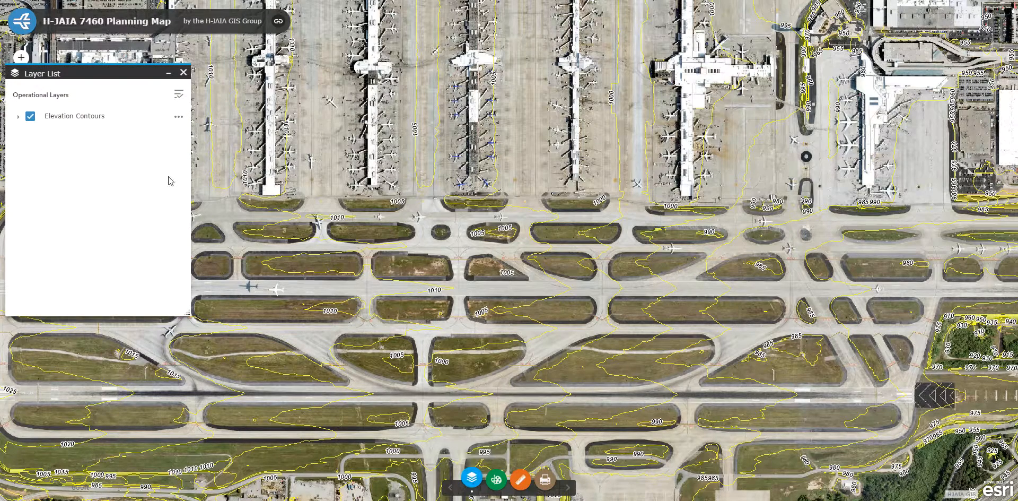
click(31, 116)
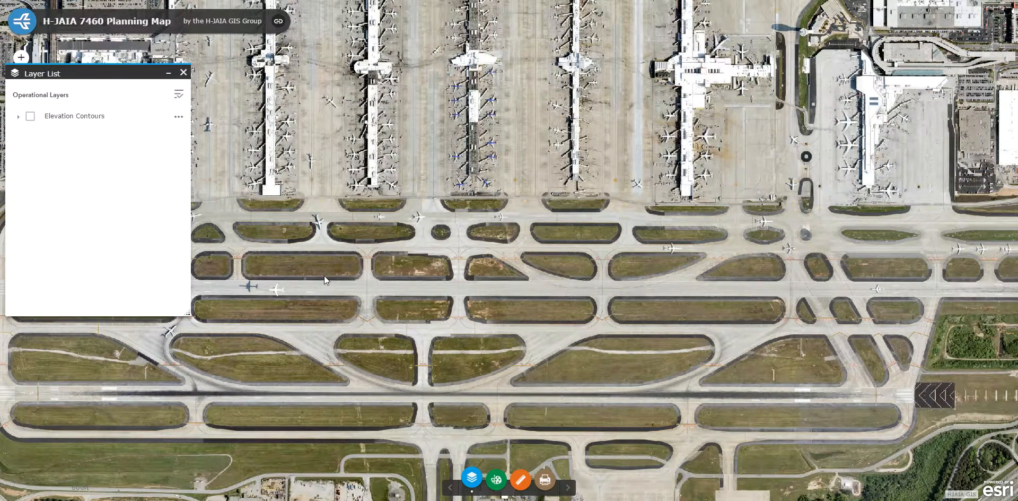
Step: Examine the bare aerial imagery of the concourse gates at close range and center on one parked aircraft, with the Layer List closed
drag(268, 133, 461, 260)
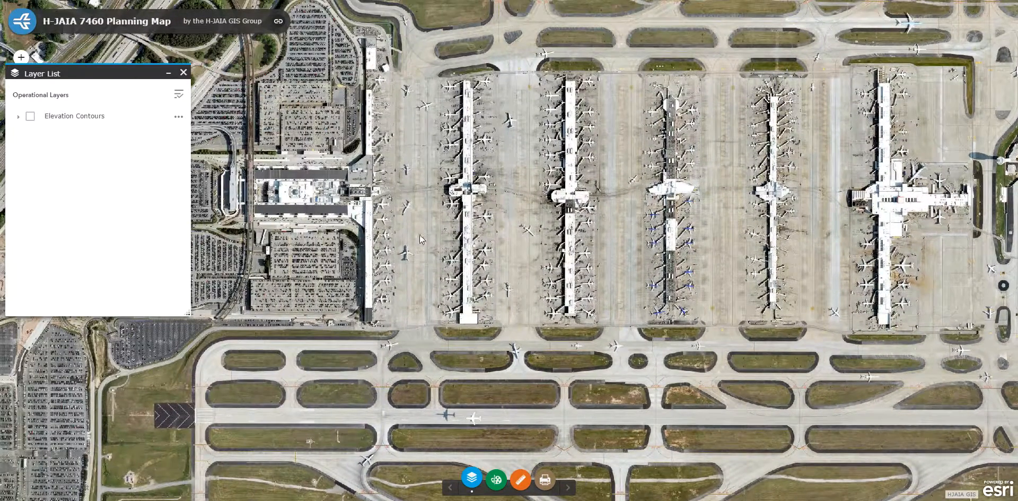
scroll(374, 247, up, 2)
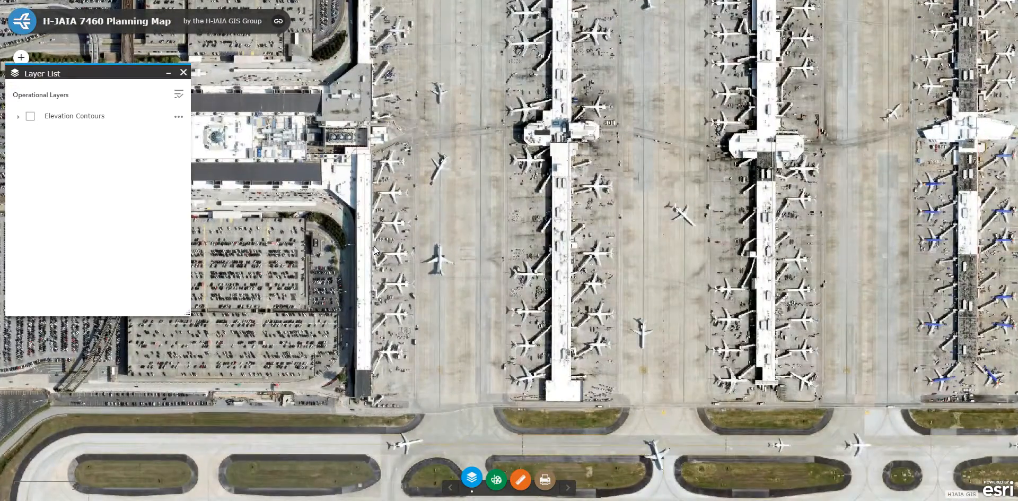
scroll(374, 246, up, 2)
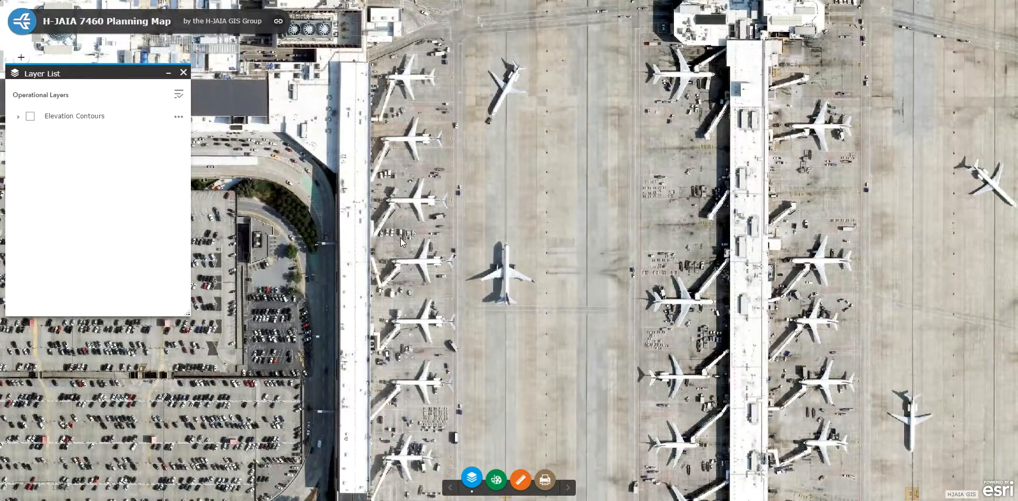
scroll(399, 237, up, 2)
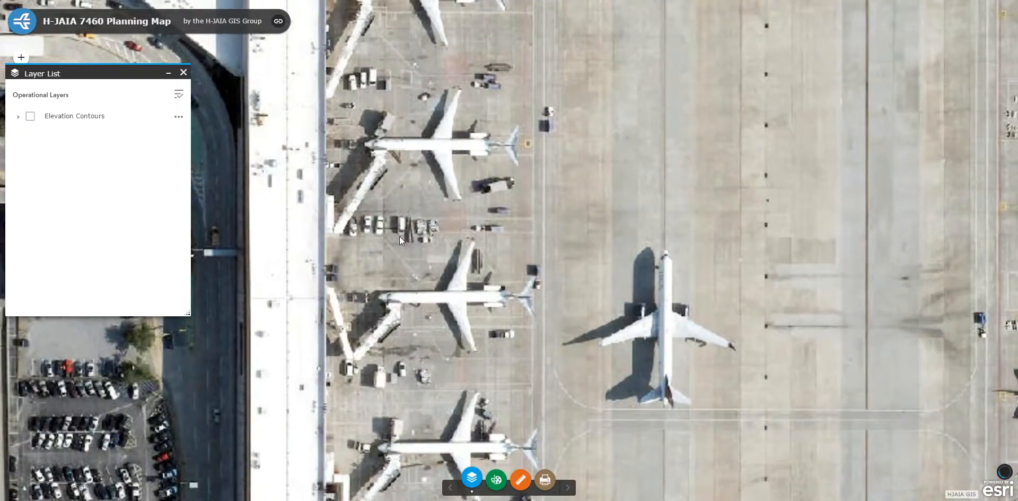
scroll(399, 237, up, 2)
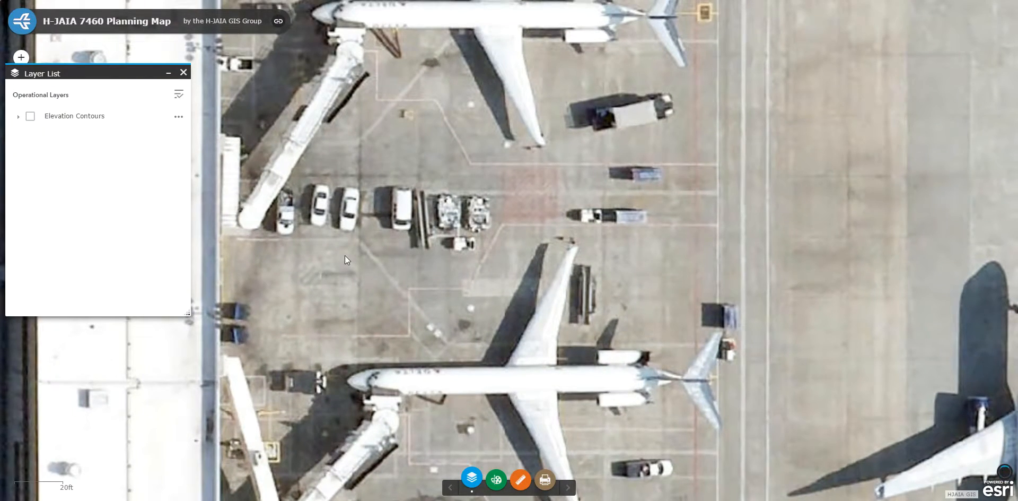
scroll(344, 256, up, 1)
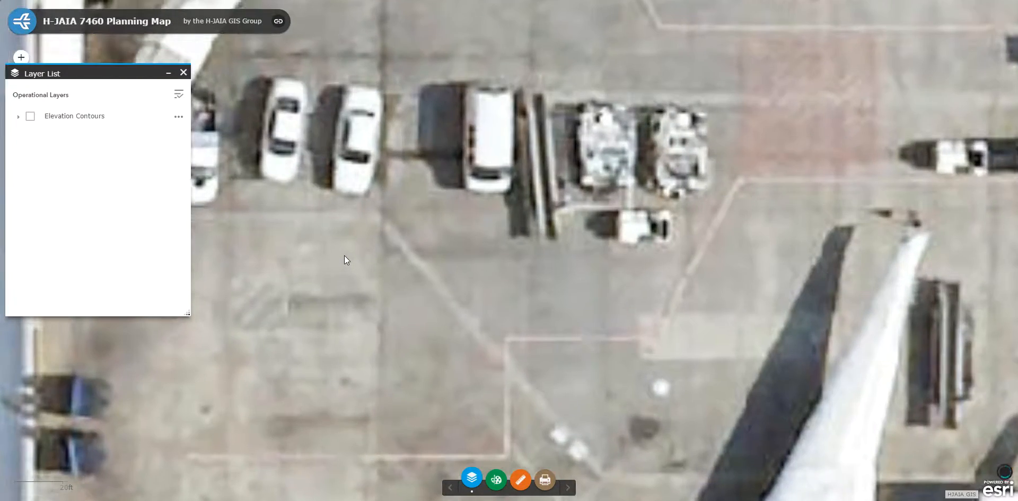
scroll(344, 255, down, 1)
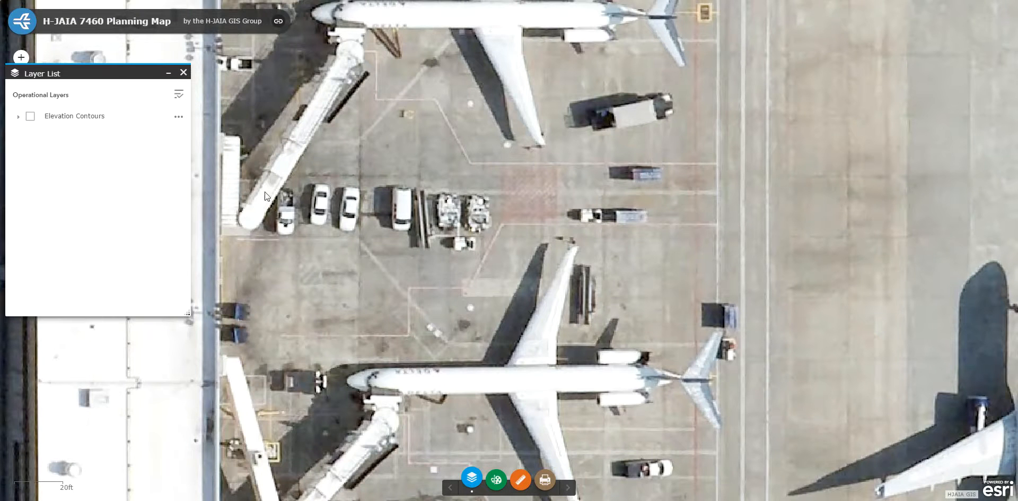
click(184, 72)
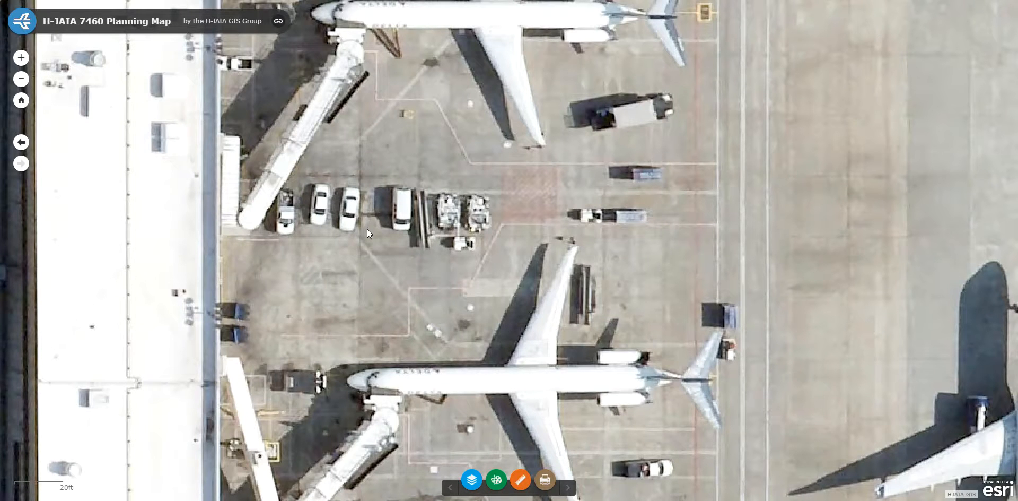
drag(367, 243, 476, 286)
scroll(488, 249, down, 1)
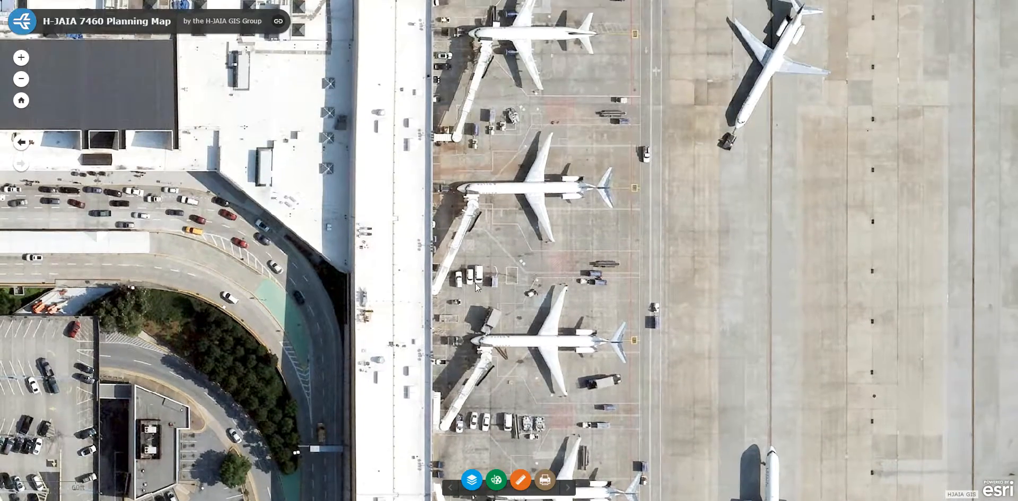
drag(503, 171, 428, 210)
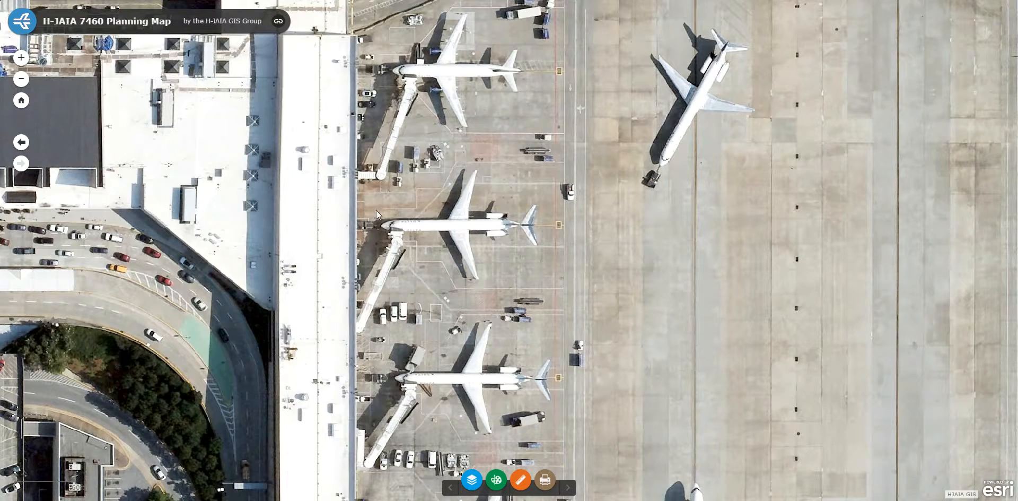
scroll(377, 210, up, 1)
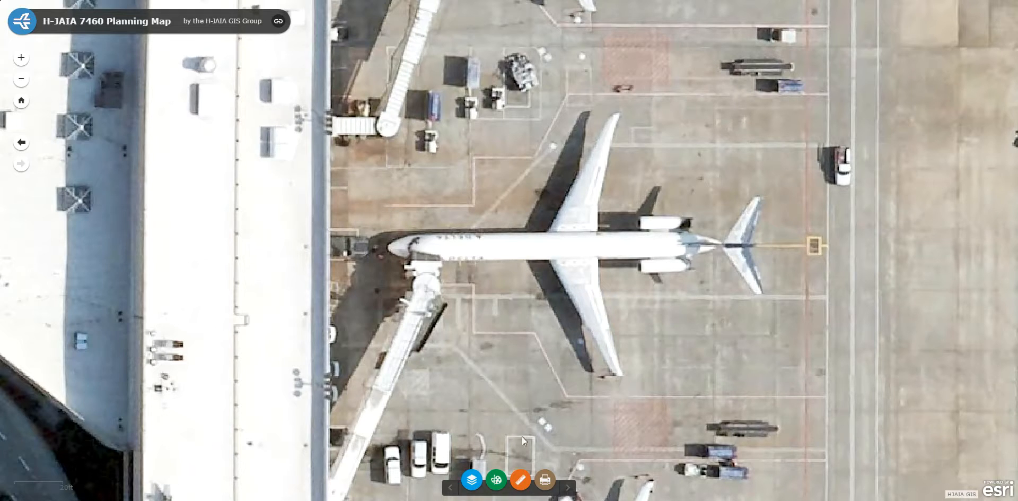
Step: Show the Elevation Contours layer over the parked aircraft area and close the Layer List
click(472, 479)
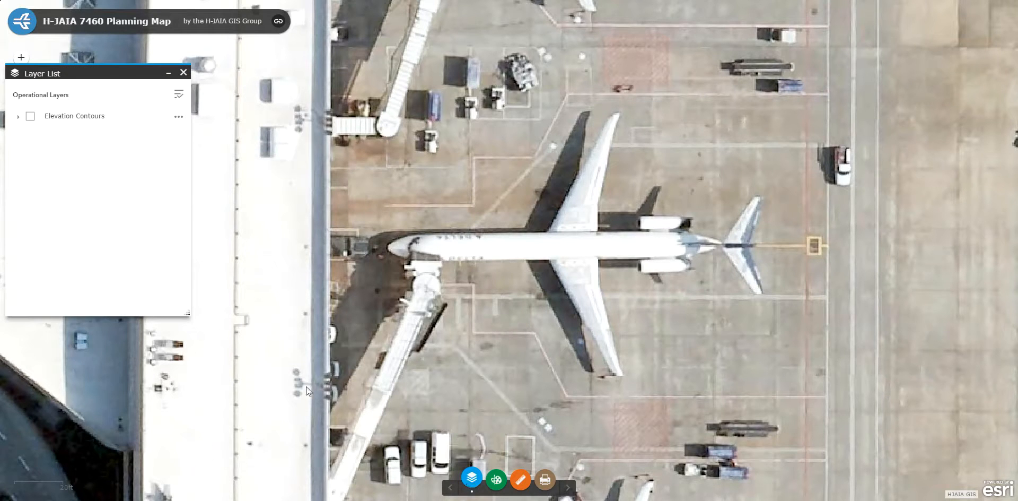
click(30, 117)
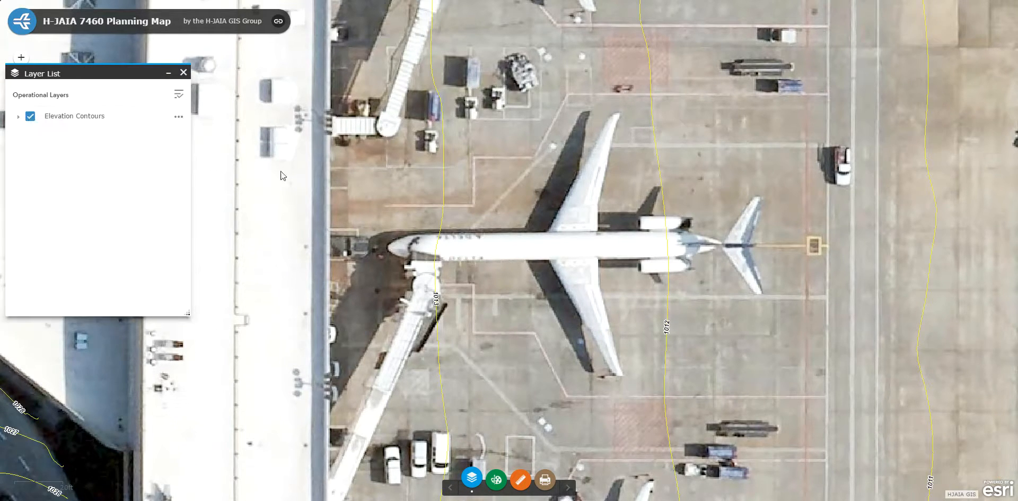
click(183, 73)
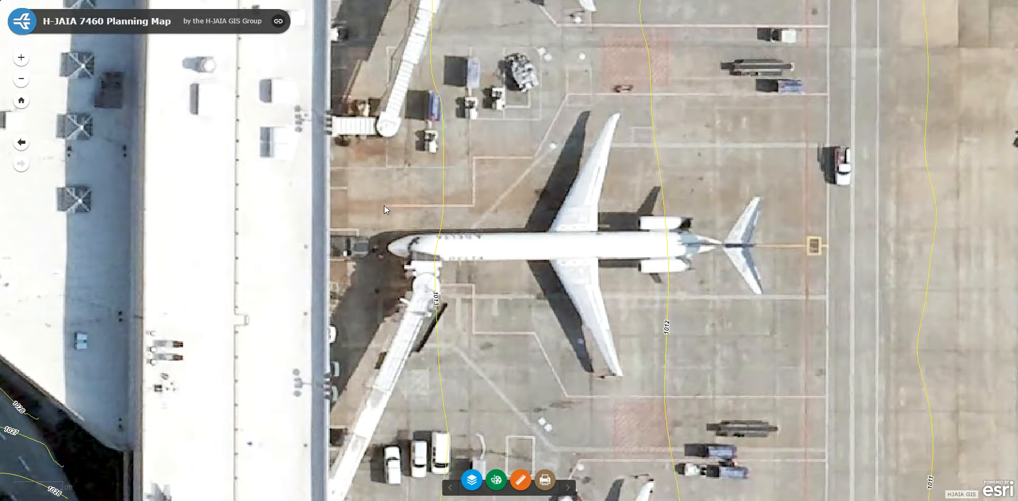
Step: Set up a location measurement that reports latitude and longitude in DMS
click(521, 482)
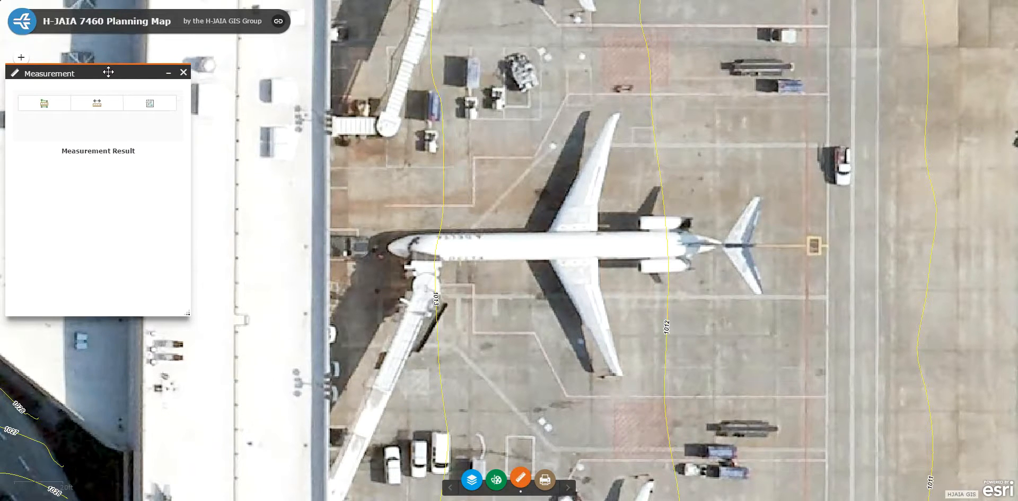
click(150, 107)
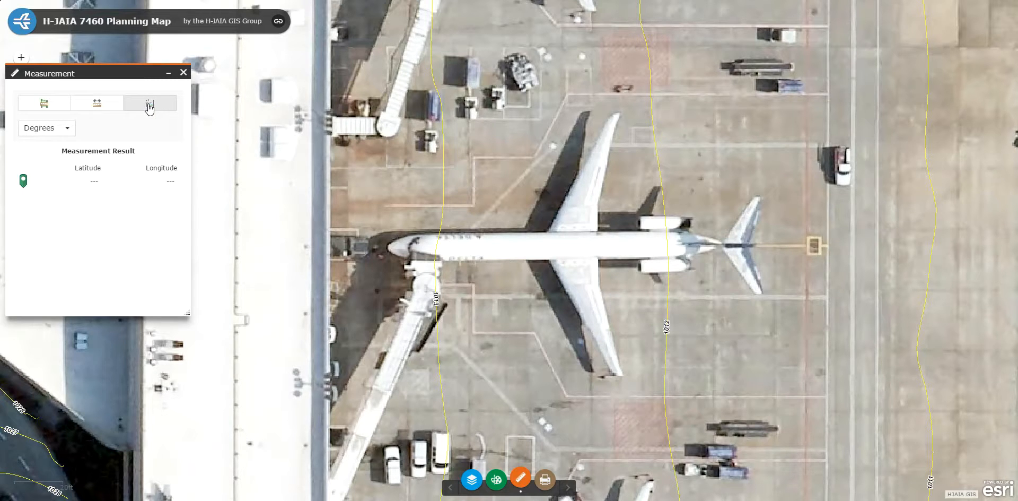
click(70, 129)
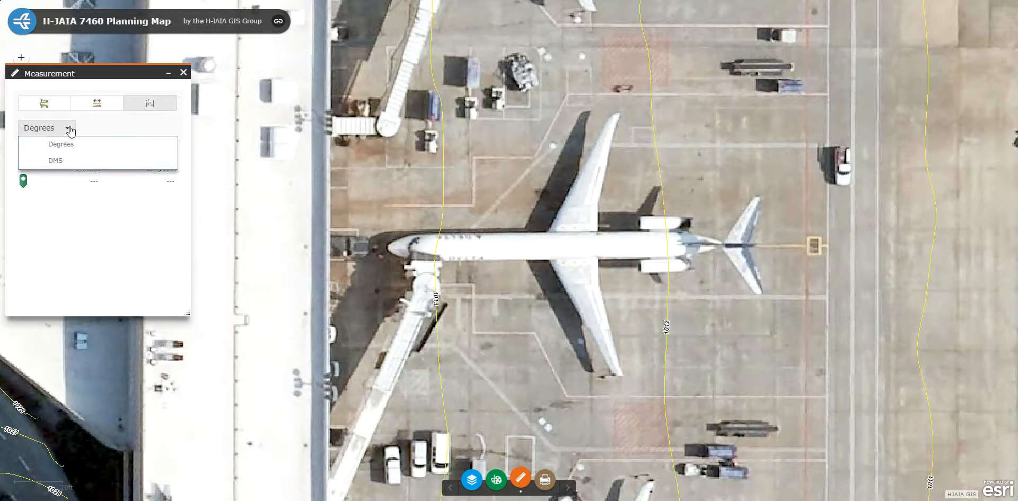
click(57, 160)
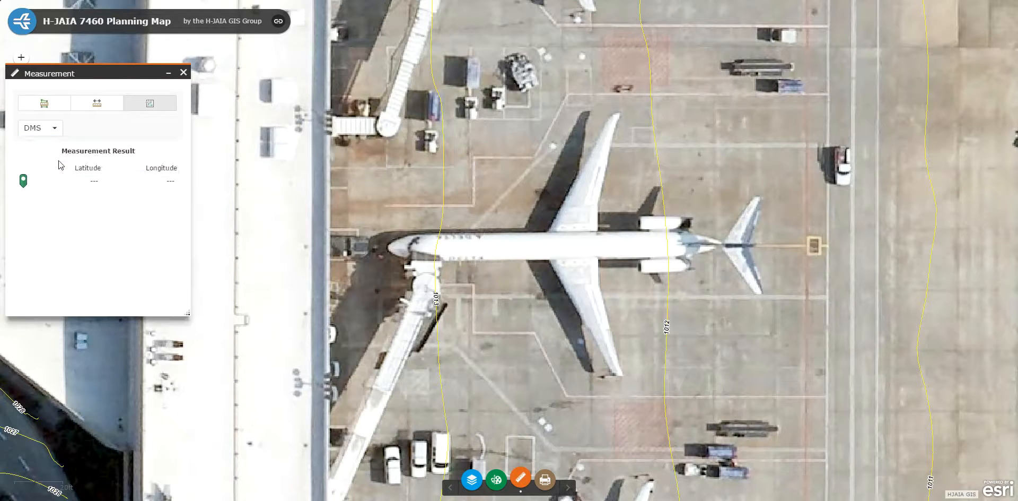
Step: Measure the coordinates at the end of the painted line just beyond the parked aircraft's nose and display them in Degrees
click(385, 207)
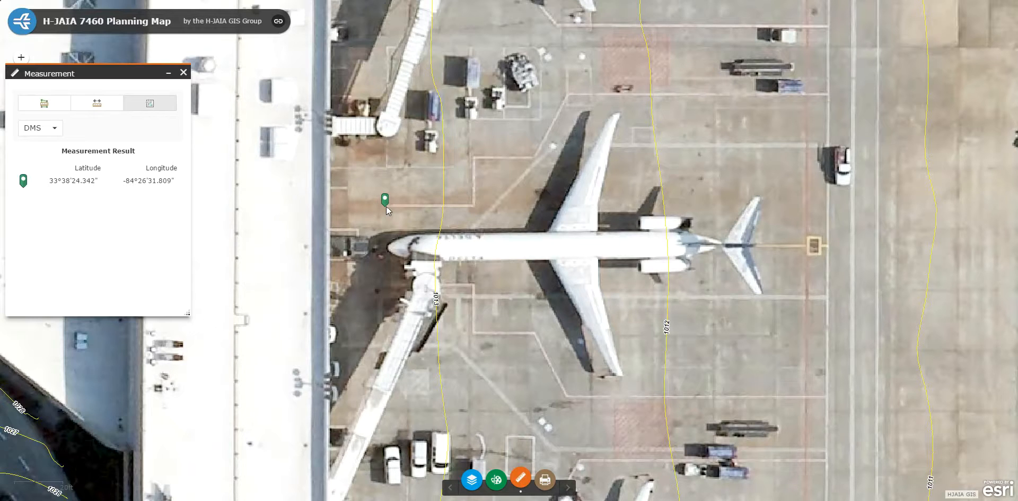
click(405, 208)
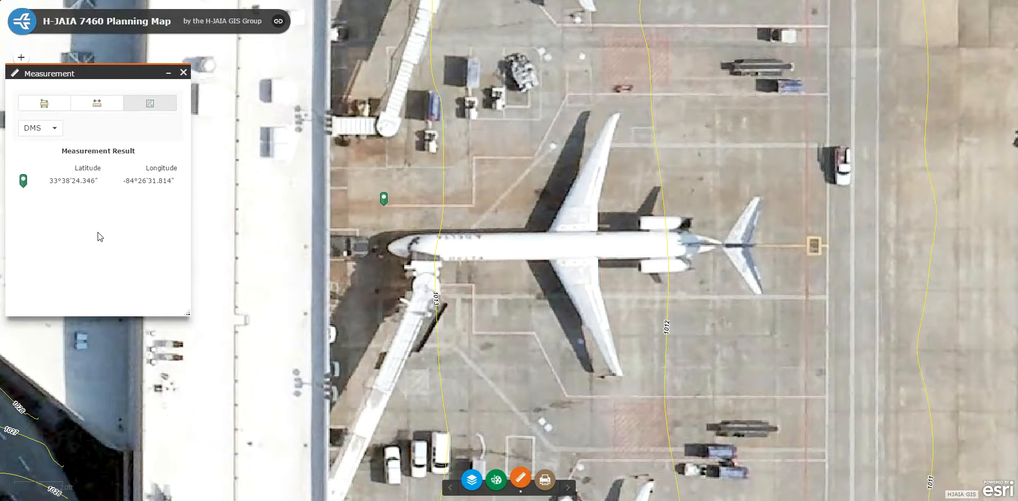
click(62, 138)
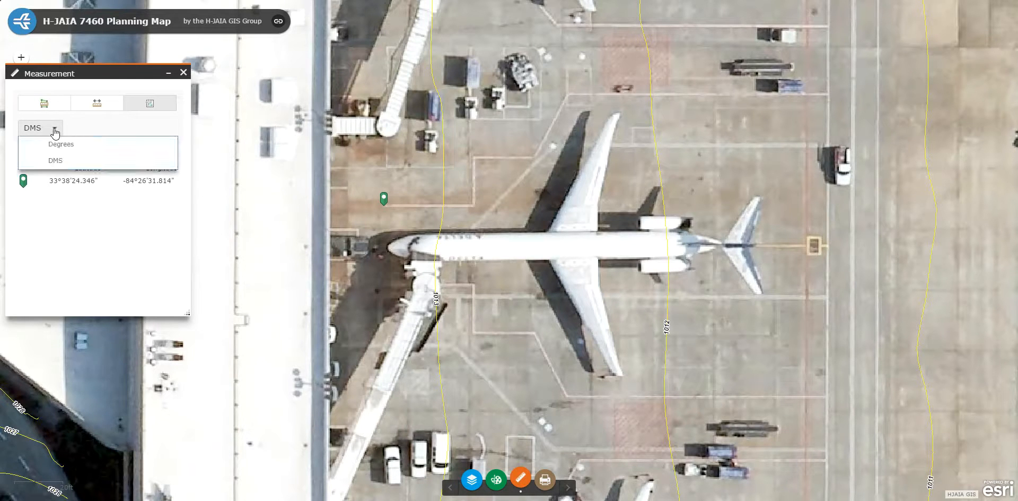
click(55, 143)
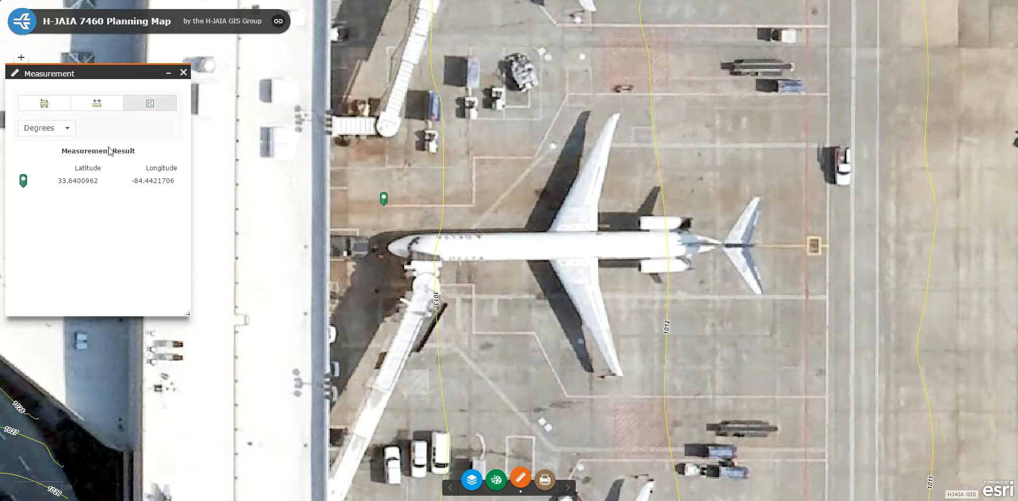
Step: Switch the measured coordinates back to DMS and close the Measurement tool
click(64, 130)
click(64, 131)
click(67, 129)
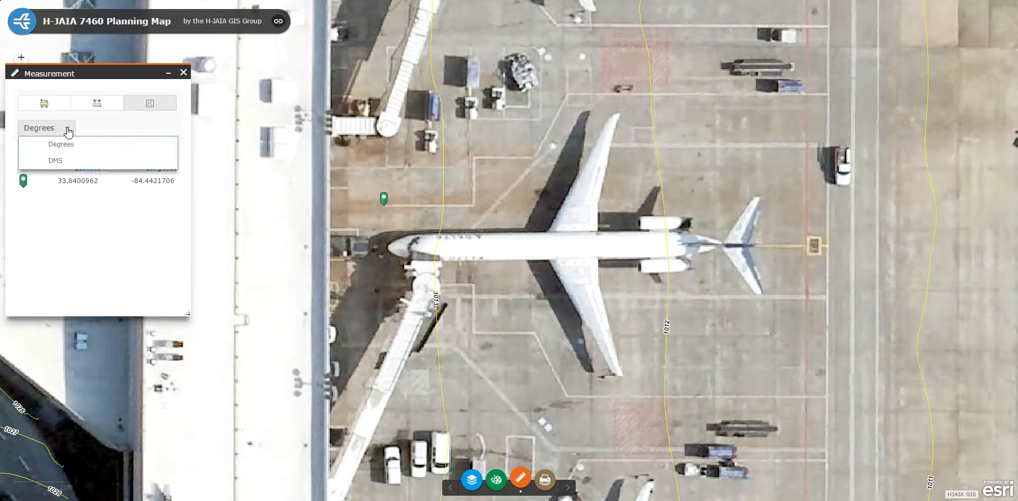
click(57, 161)
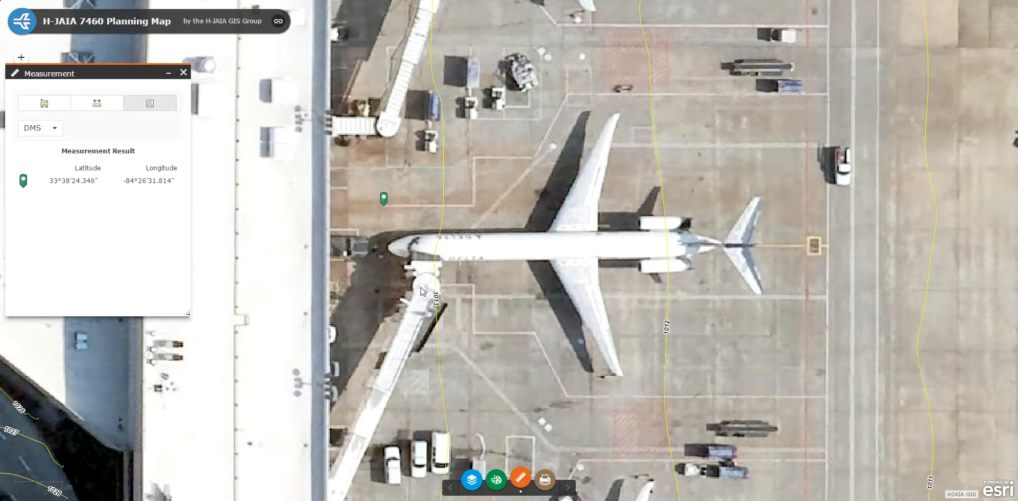
click(183, 73)
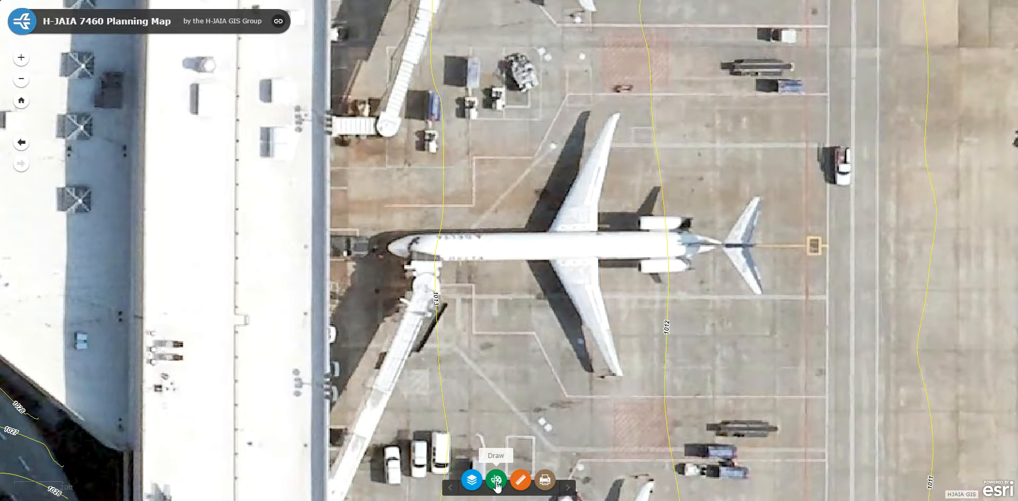
Step: Open the Draw tool, enlarge its window and place it clear of the map navigation controls
click(496, 484)
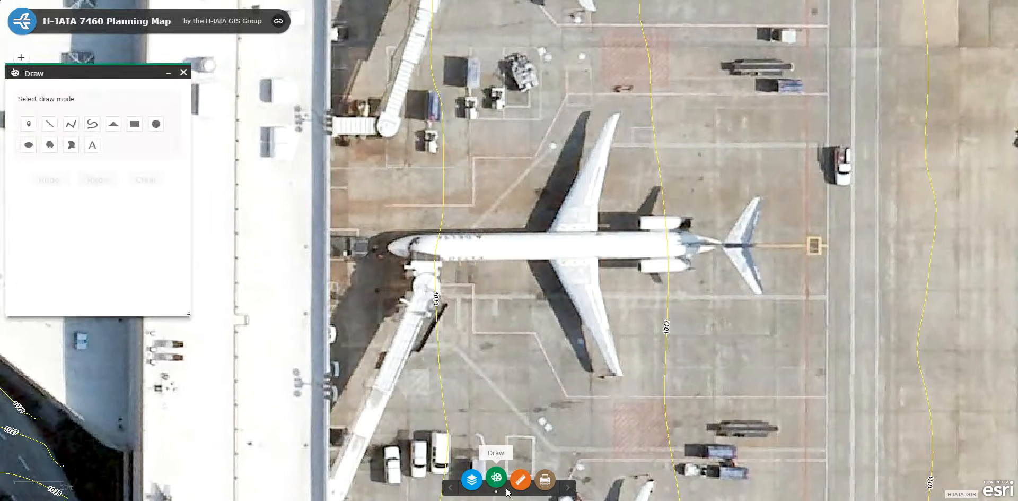
drag(112, 71, 118, 52)
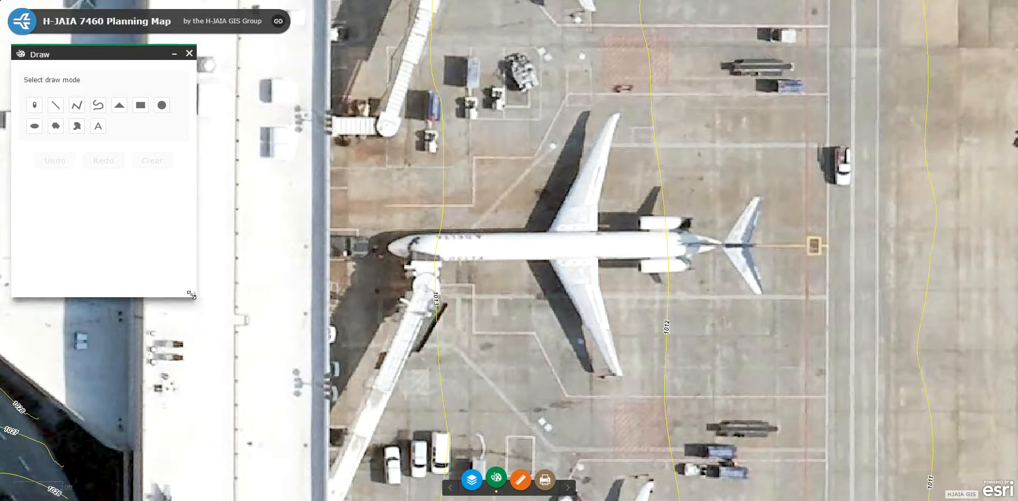
drag(196, 304, 220, 347)
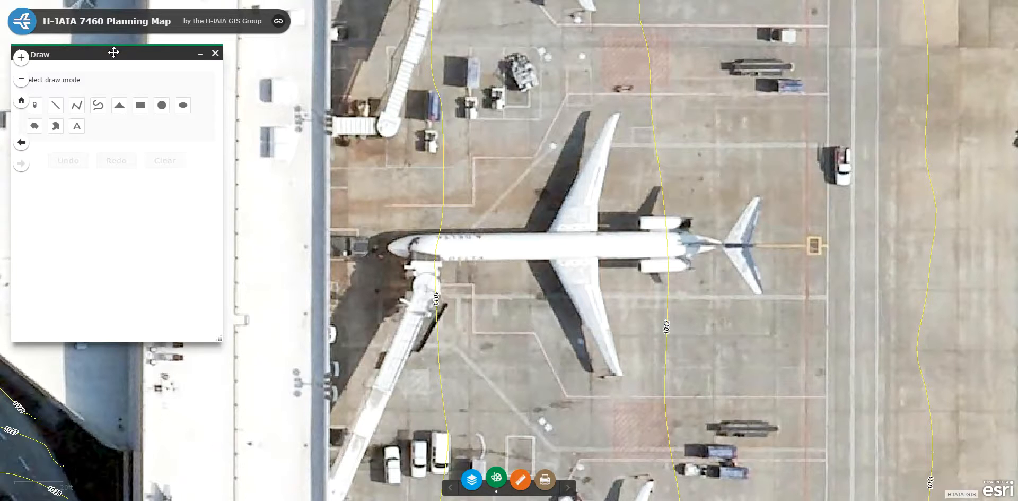
drag(99, 59, 126, 58)
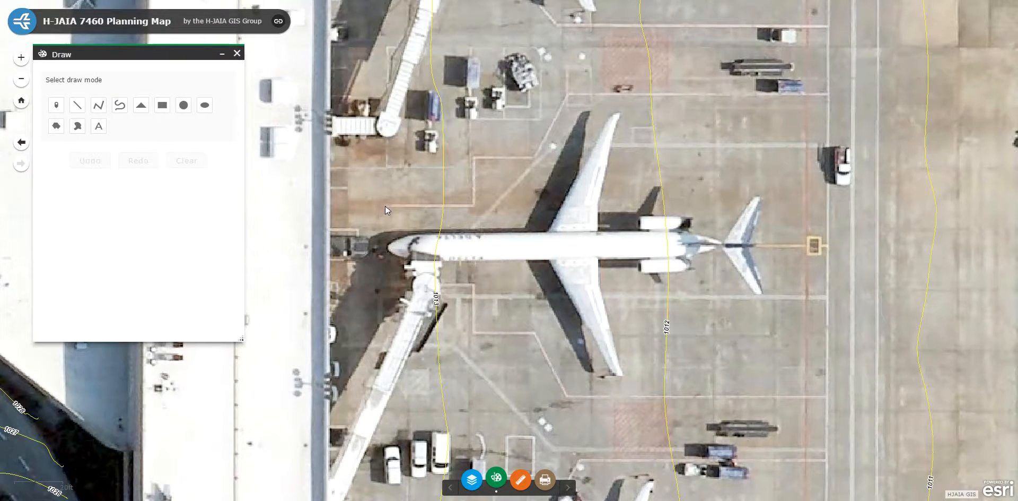
Step: Choose the point draw mode and set the circle symbol's color to yellow (#f0e920)
click(57, 106)
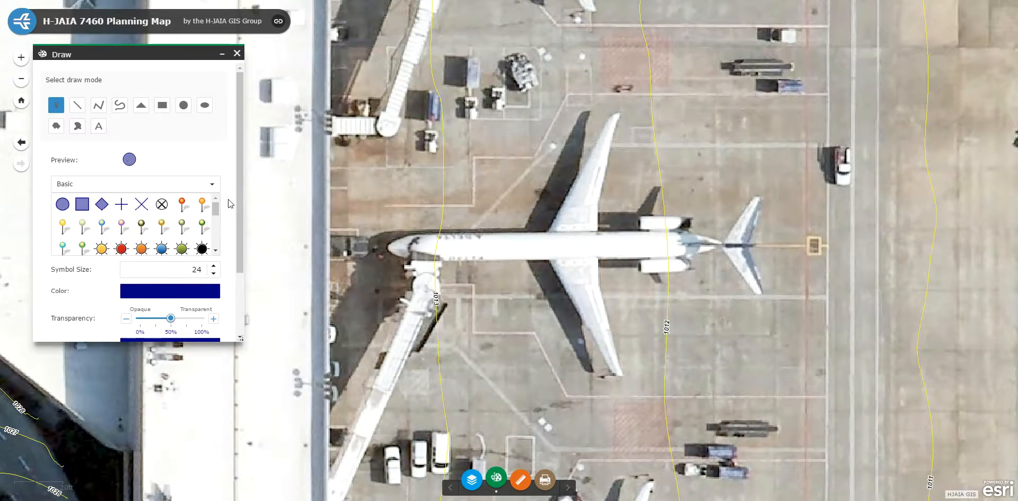
mouse_move(216, 207)
mouse_down()
mouse_move(217, 244)
mouse_move(217, 209)
mouse_up()
drag(238, 213, 240, 253)
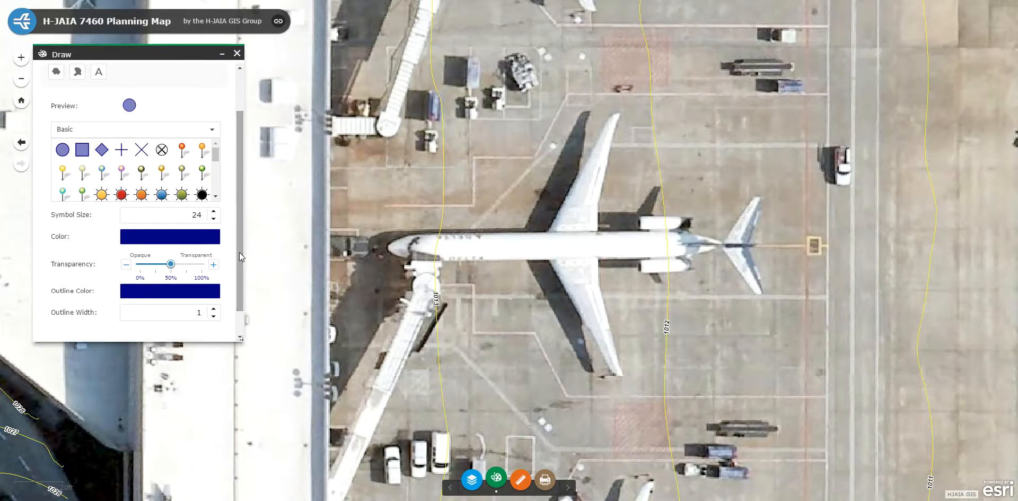
click(168, 242)
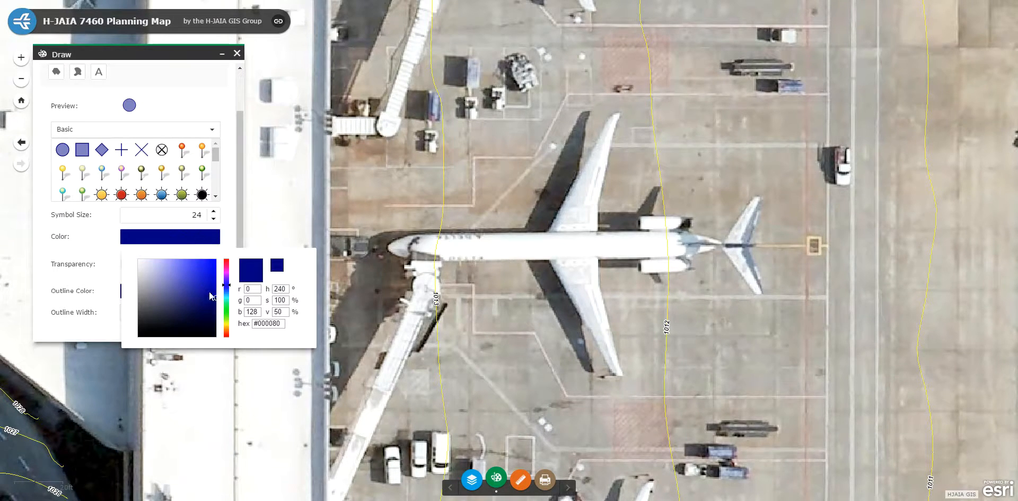
click(226, 324)
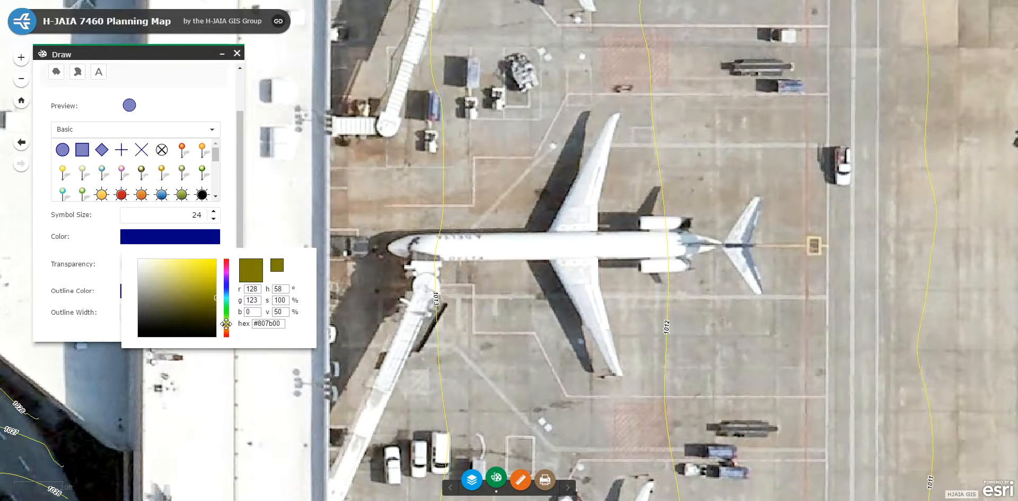
click(206, 264)
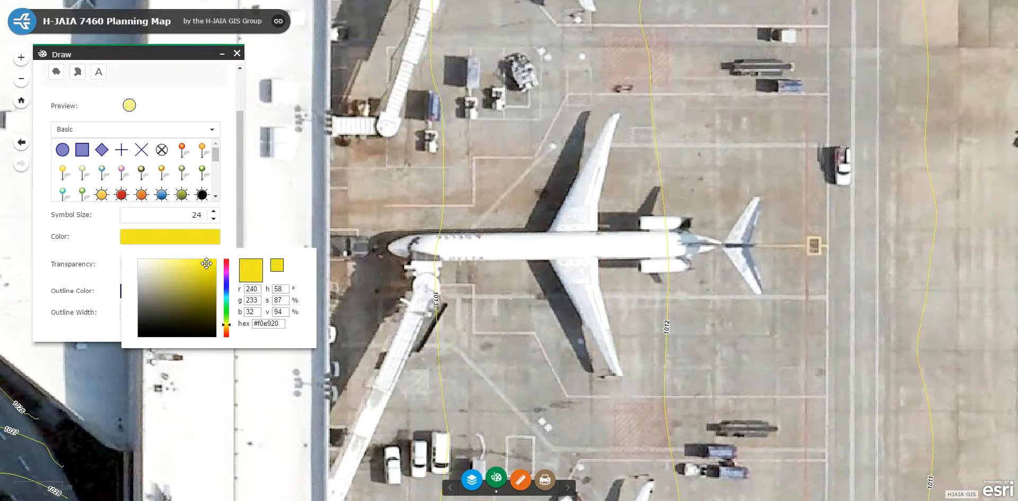
scroll(239, 228, down, 1)
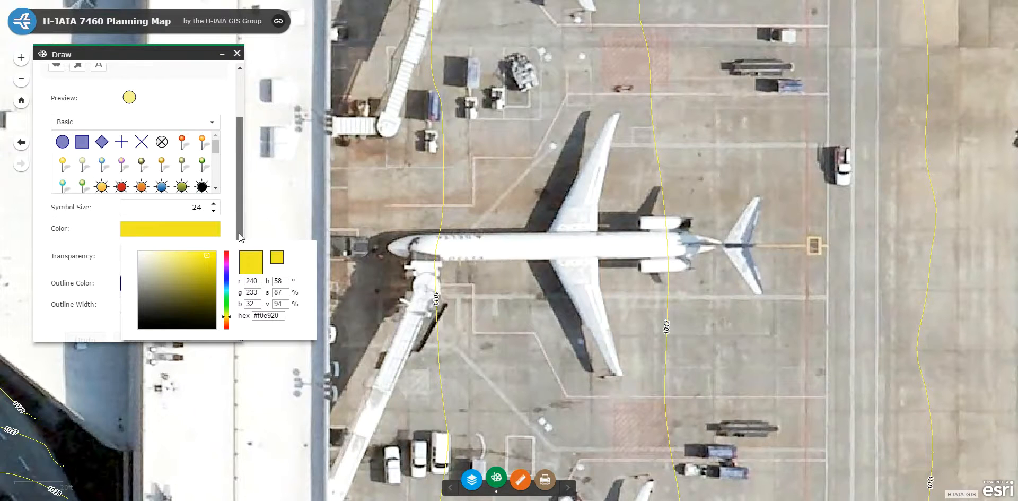
click(275, 220)
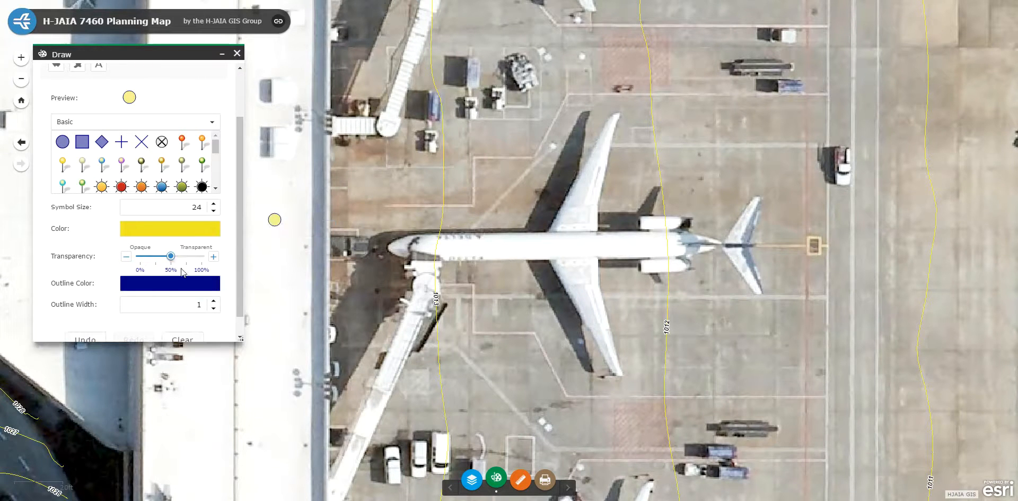
Step: Set the point symbol's outline color to near-black (#01010e)
click(169, 285)
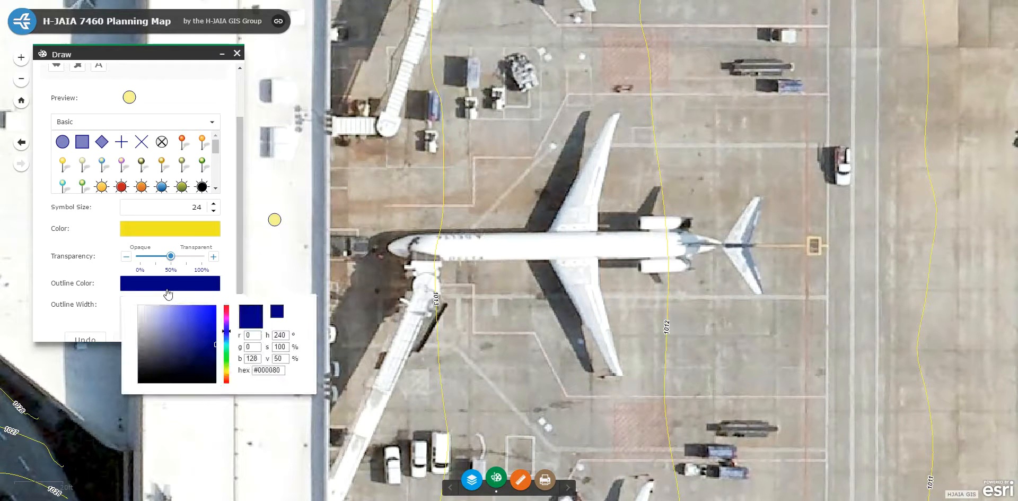
click(213, 383)
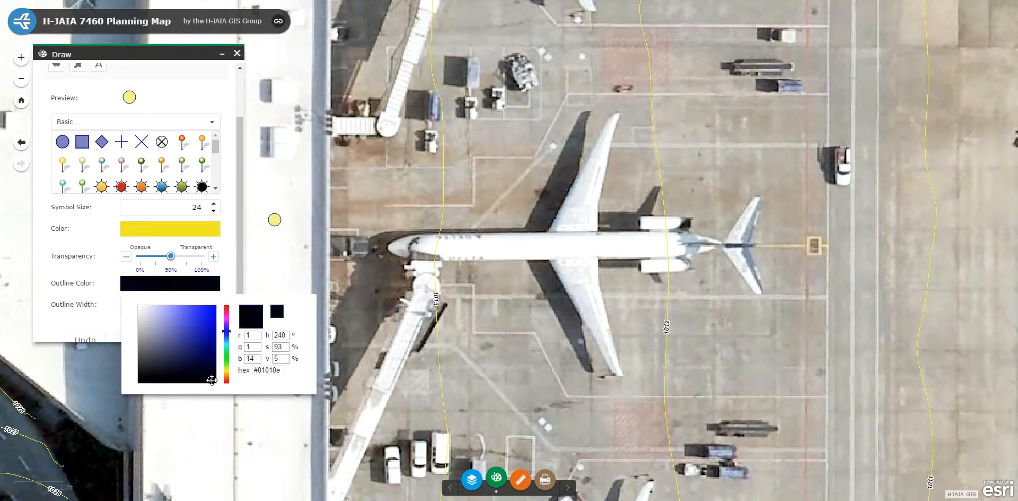
click(270, 264)
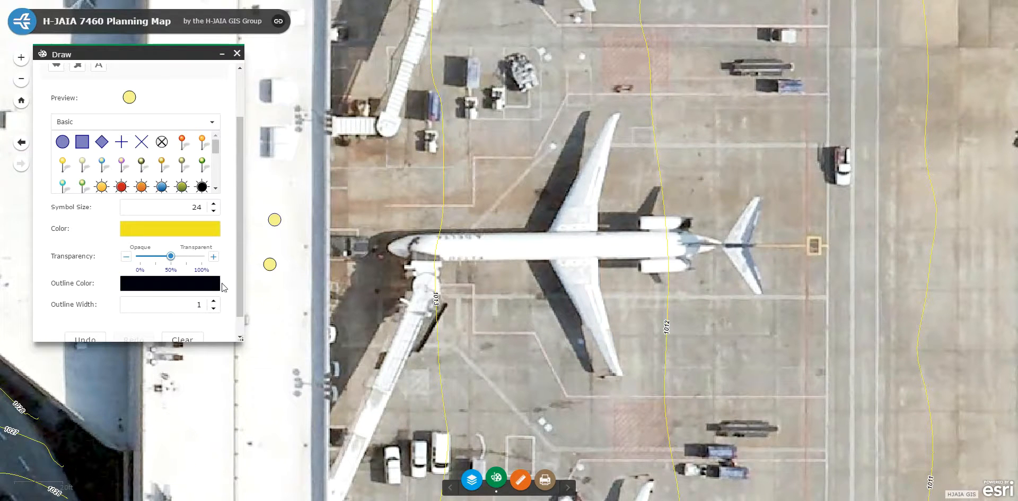
Step: Set the symbol size to 18 and place a point at the end of the painted line near the aircraft's nose
click(214, 211)
click(214, 211)
click(214, 211)
click(214, 211)
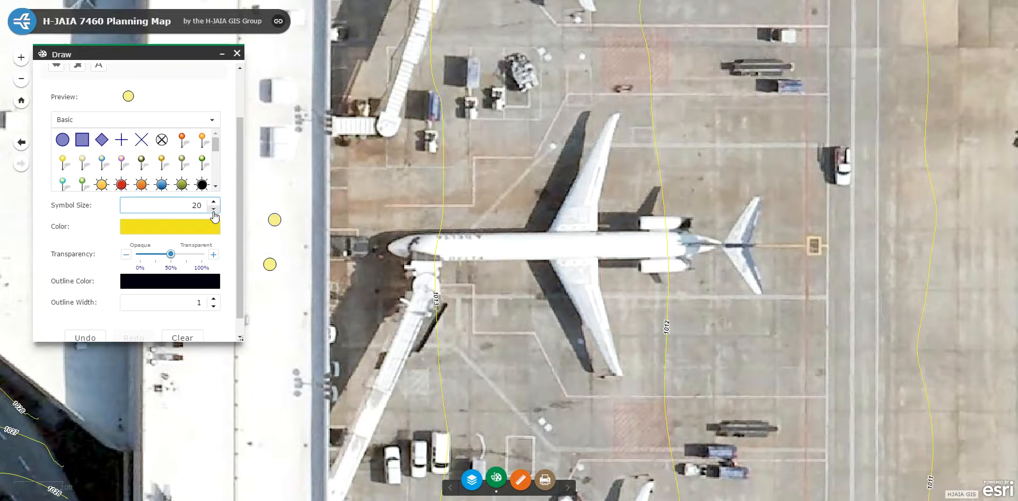
click(213, 211)
click(213, 211)
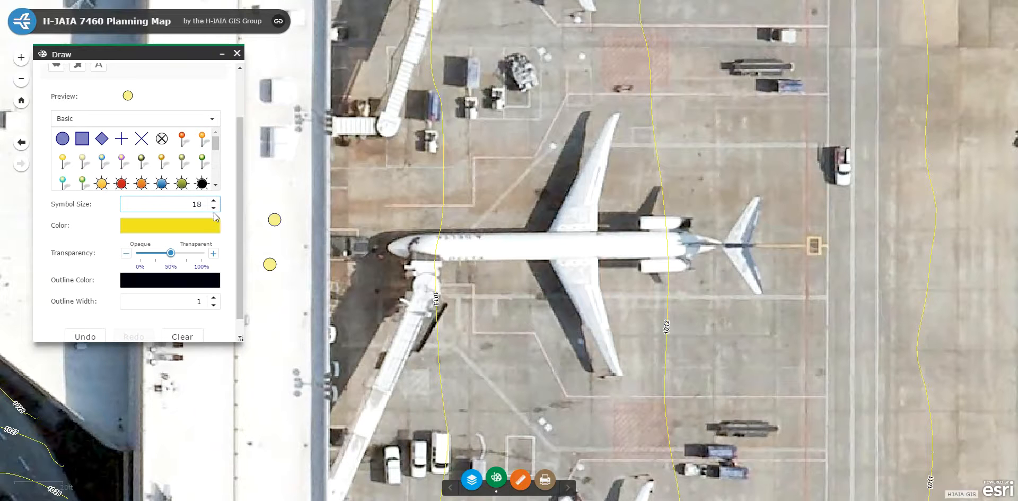
drag(242, 209, 243, 262)
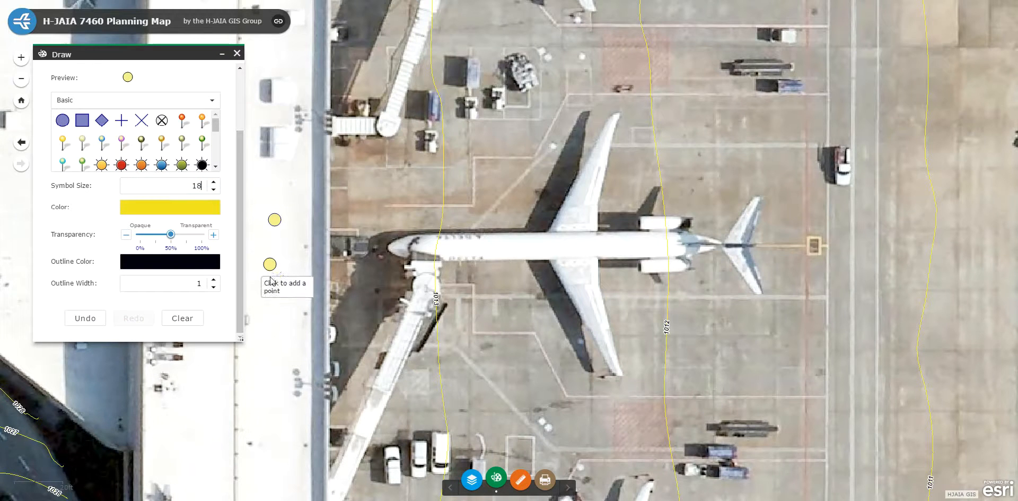
click(384, 205)
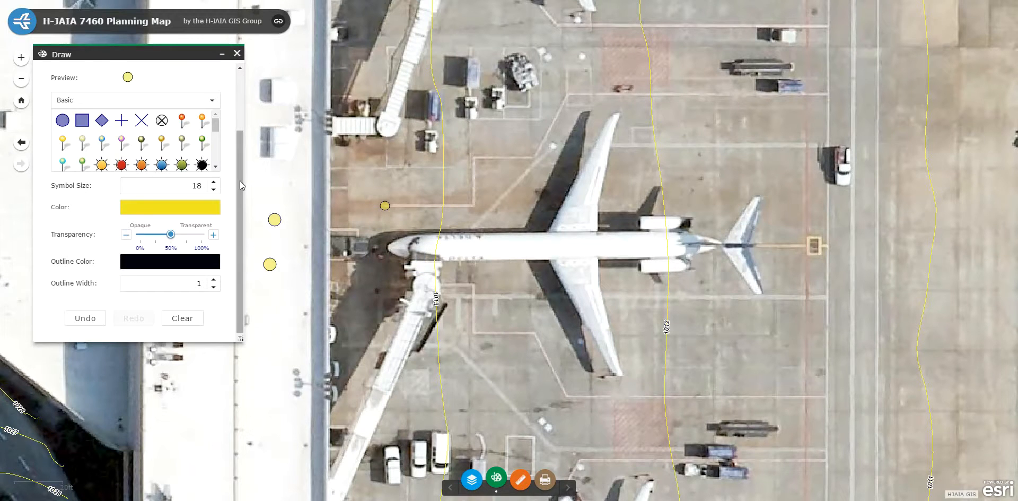
Step: Place a text label reading "Crane 1 Locatopm" above the yellow point near the aircraft's nose
drag(239, 180, 239, 110)
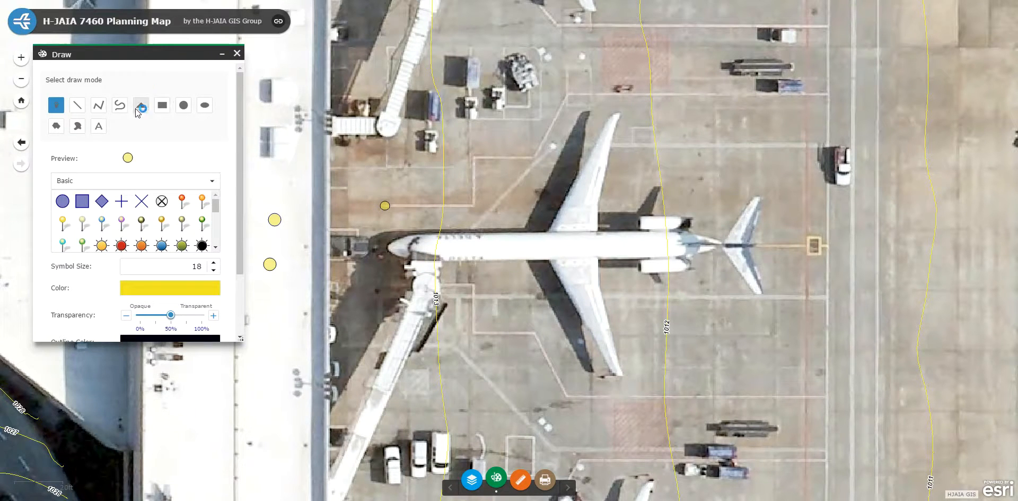
click(98, 127)
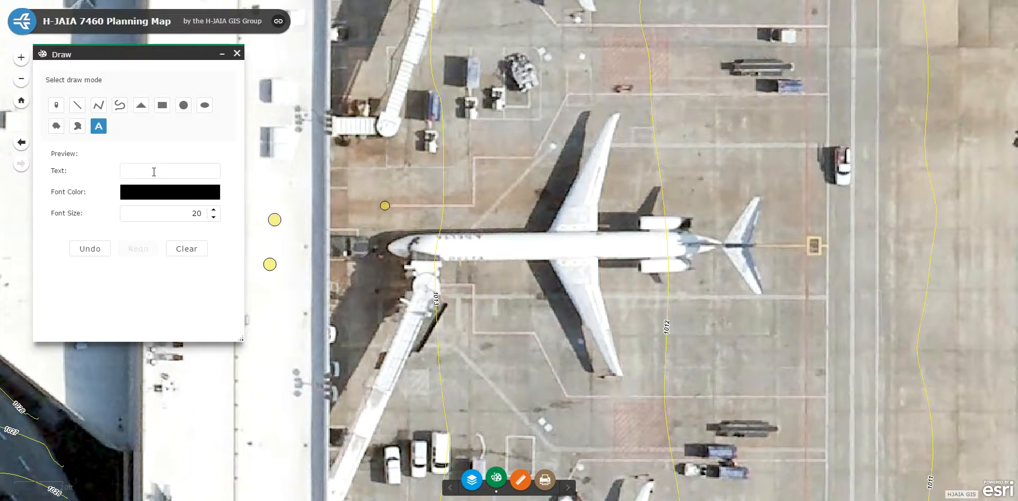
text(Crane 1 Locaion)
drag(157, 171, 176, 173)
text(atopn)
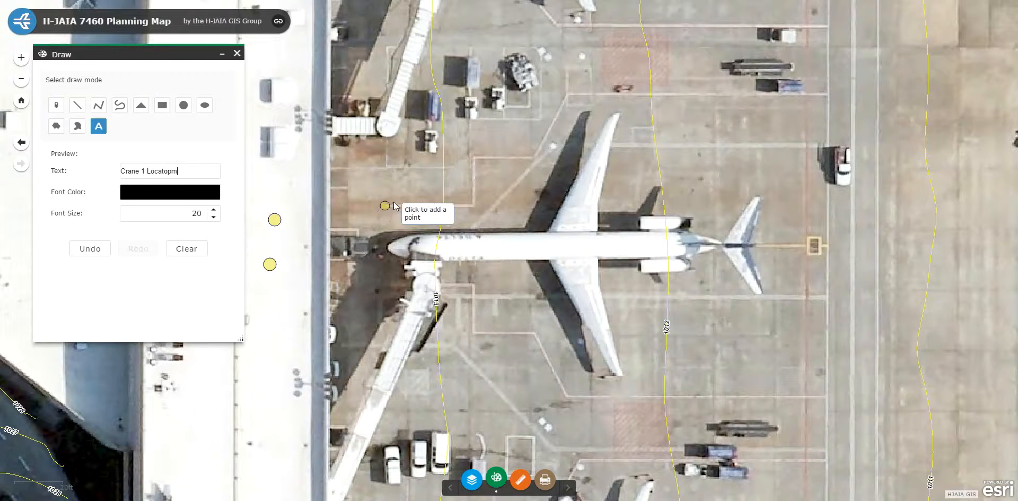
click(397, 173)
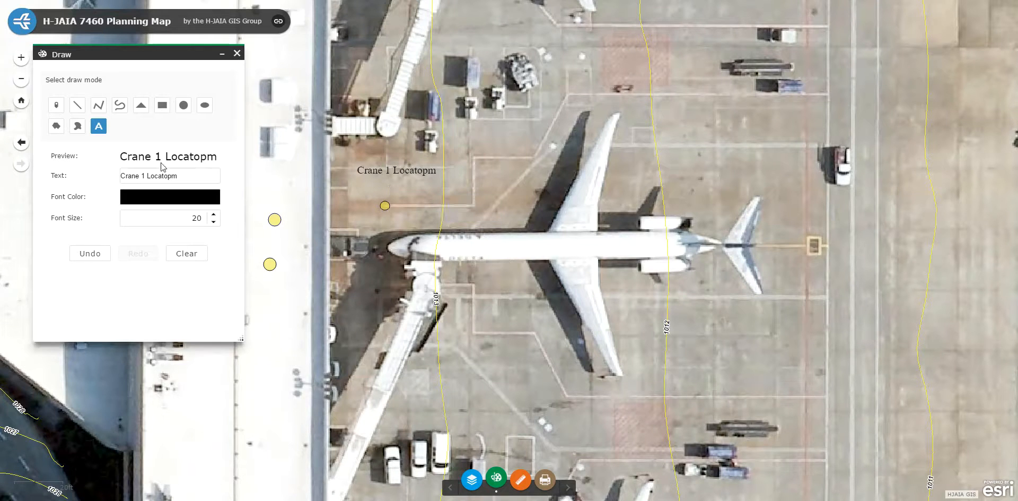
Step: Replace the misspelled label above the yellow point with "Crane 1 Location" and close the Draw tool
click(90, 256)
drag(179, 176, 145, 175)
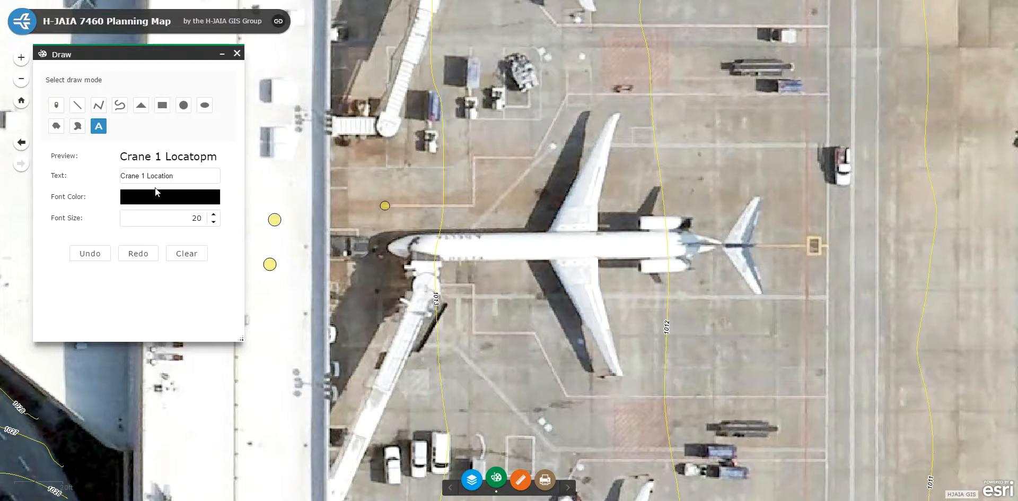
click(399, 176)
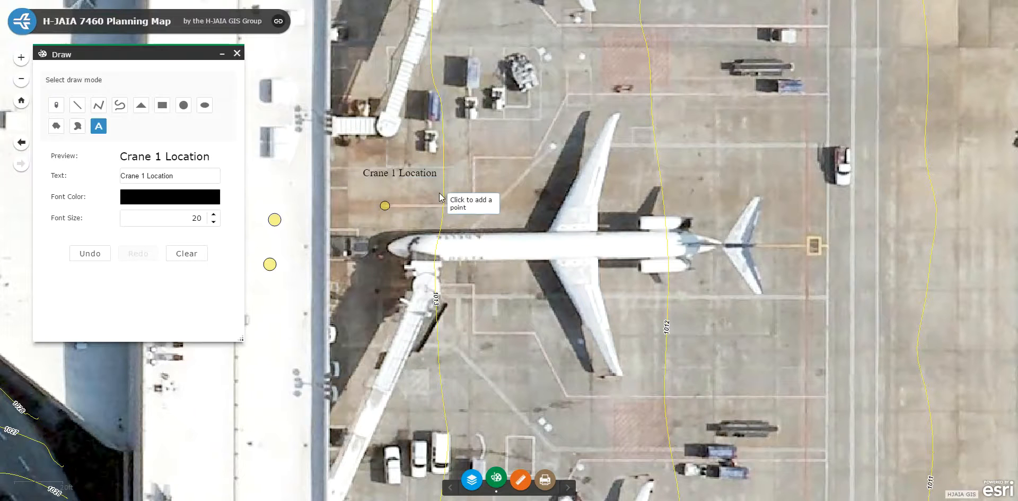
click(237, 54)
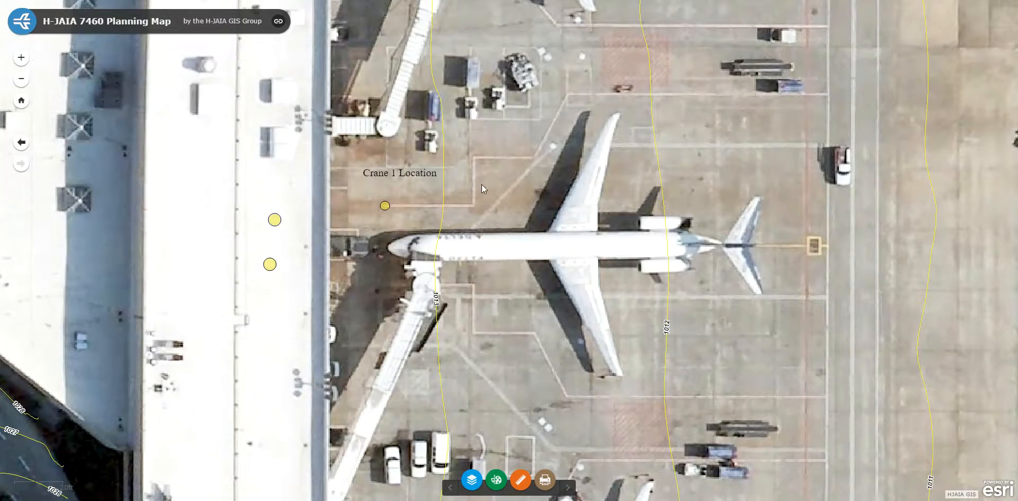
Step: Frame the crane location and set up a print titled "FAA Form 7460-1 Addendum" with Letter ANSI A Landscape layout and PDF format
scroll(482, 183, up, 2)
scroll(481, 184, down, 3)
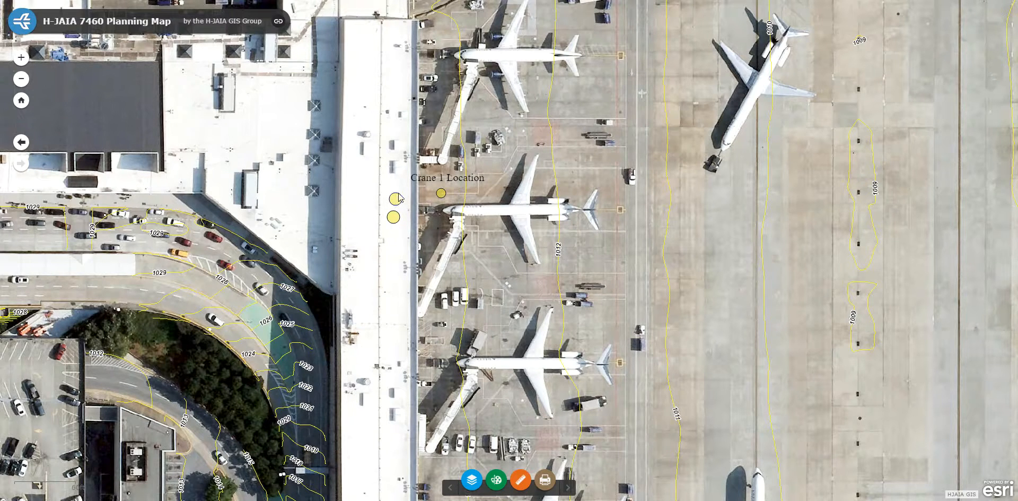
drag(483, 188, 518, 206)
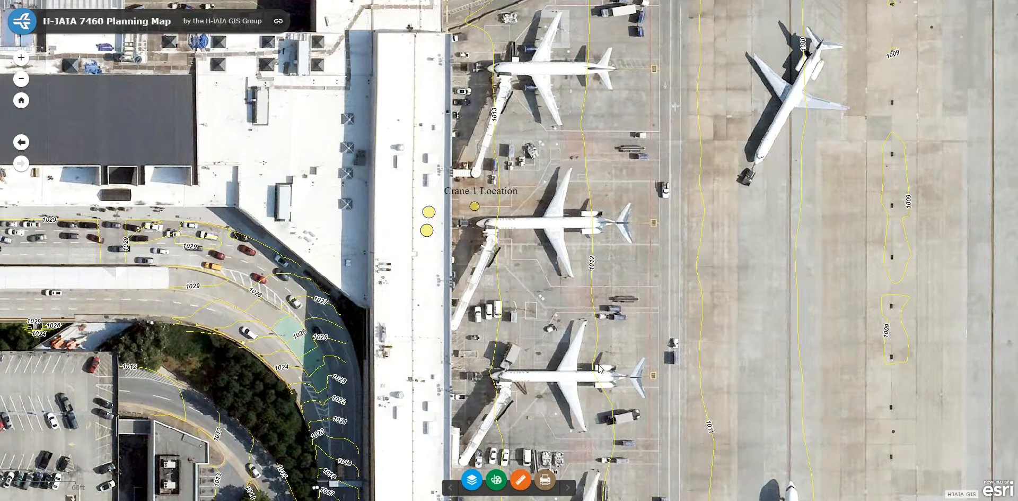
click(543, 481)
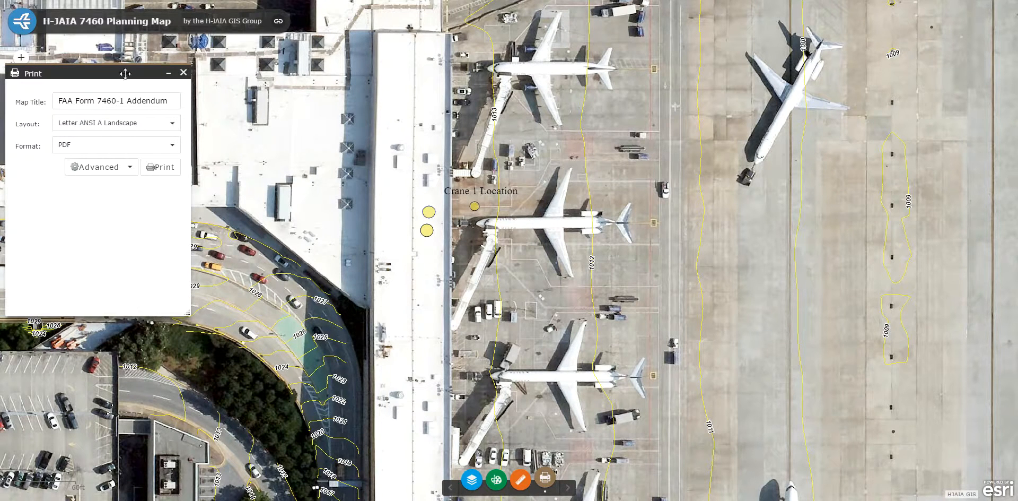
click(60, 103)
click(173, 126)
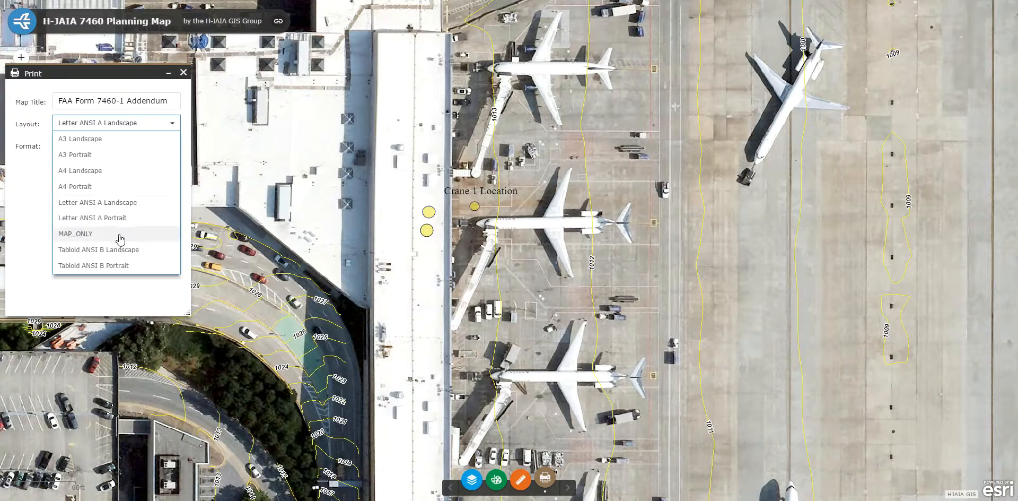
click(93, 207)
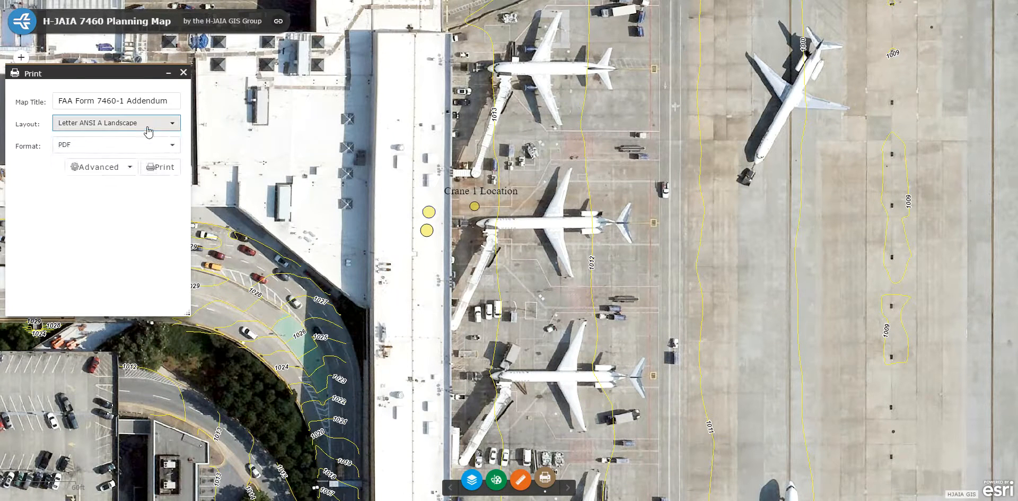
click(175, 151)
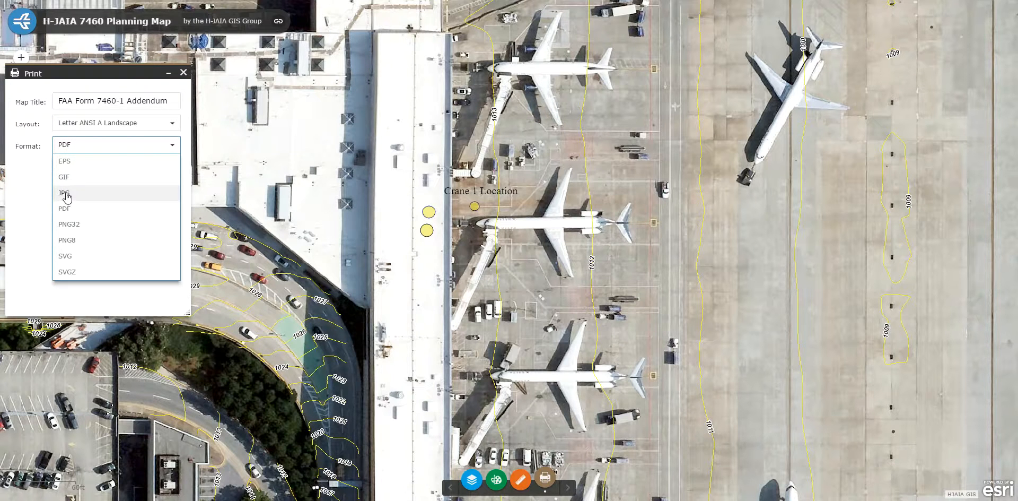
click(63, 209)
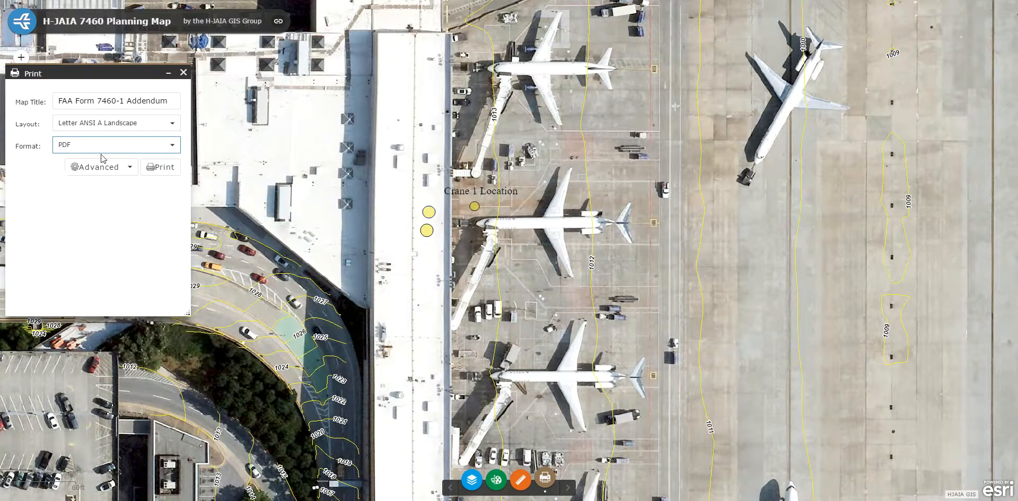
Step: Check the advanced print options, then print the map and view the resulting FAA Form 7460-1 Addendum PDF
click(128, 168)
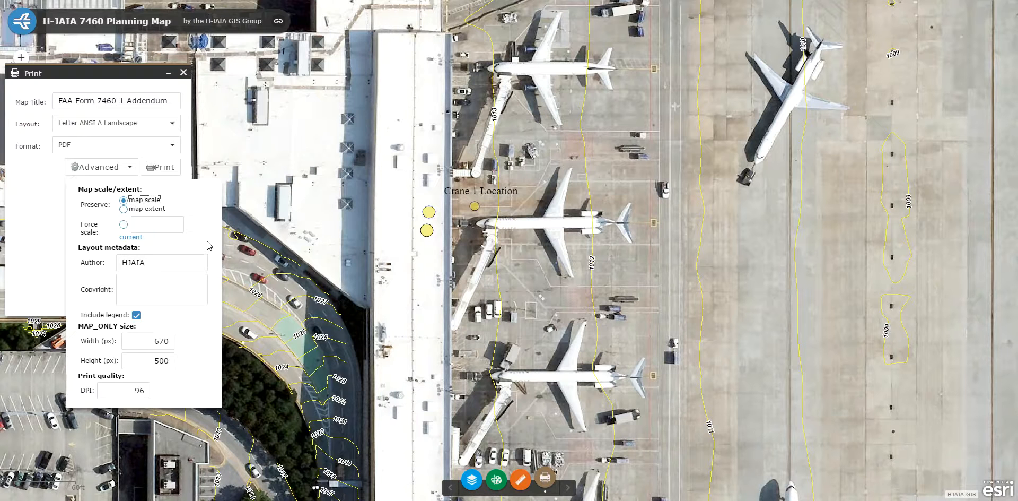
click(43, 237)
click(161, 170)
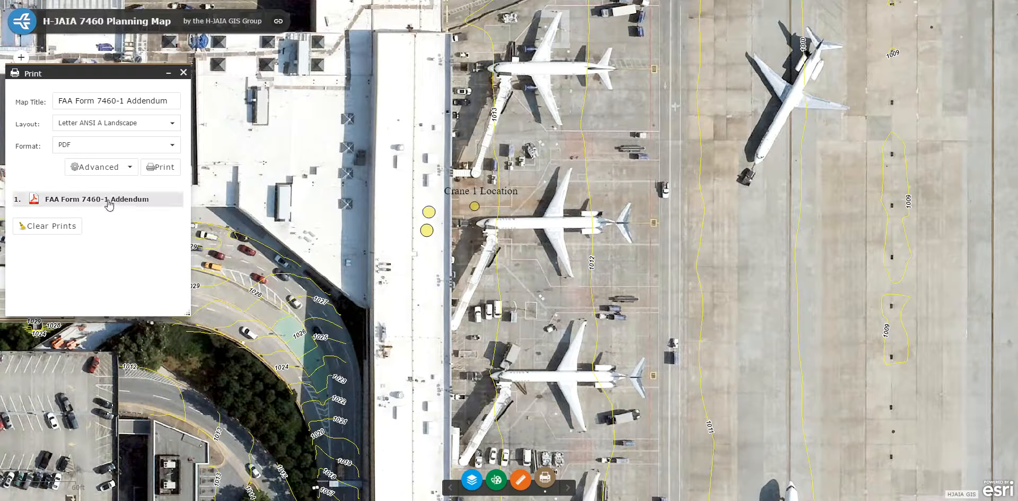
click(63, 201)
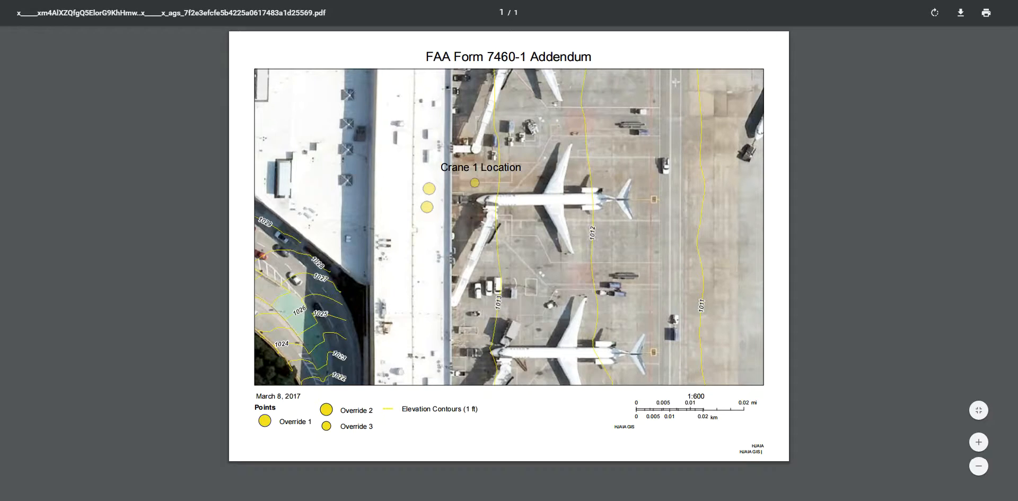
key(ctrl+w)
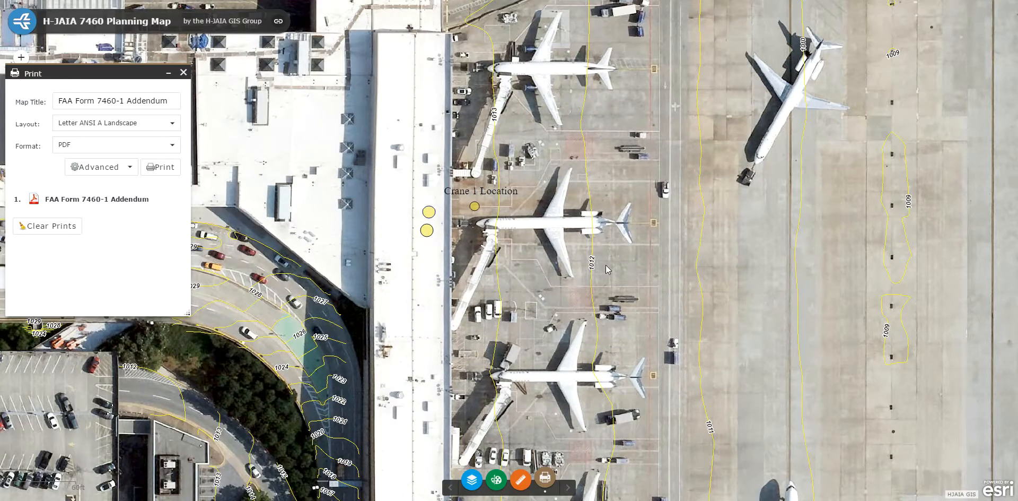
Step: Clear all drawn points and the crane label from the map, and close the Draw and Print tools
scroll(606, 268, down, 2)
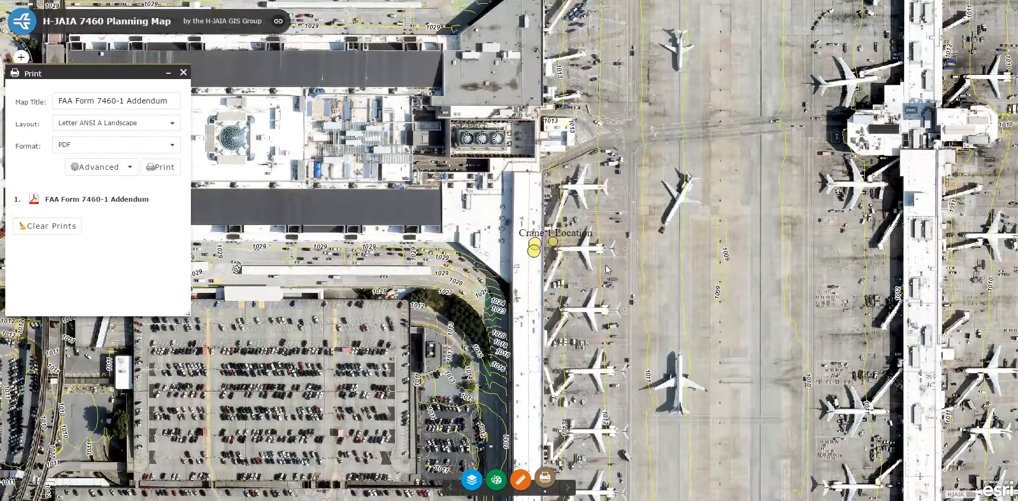
scroll(606, 268, down, 2)
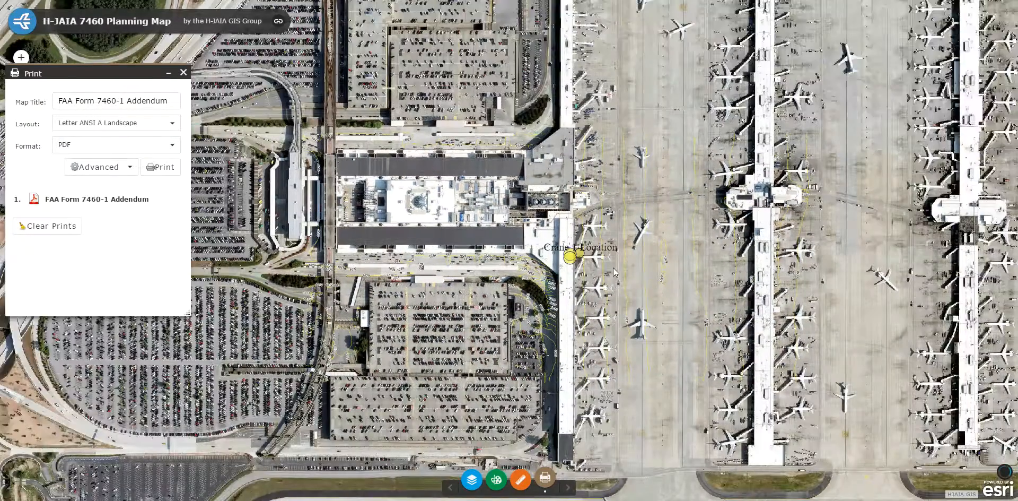
scroll(649, 282, up, 2)
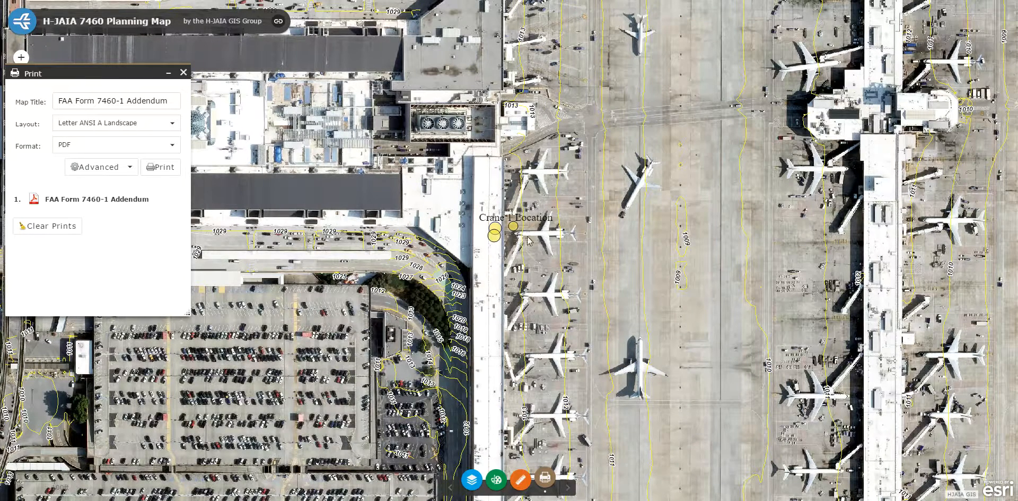
click(496, 480)
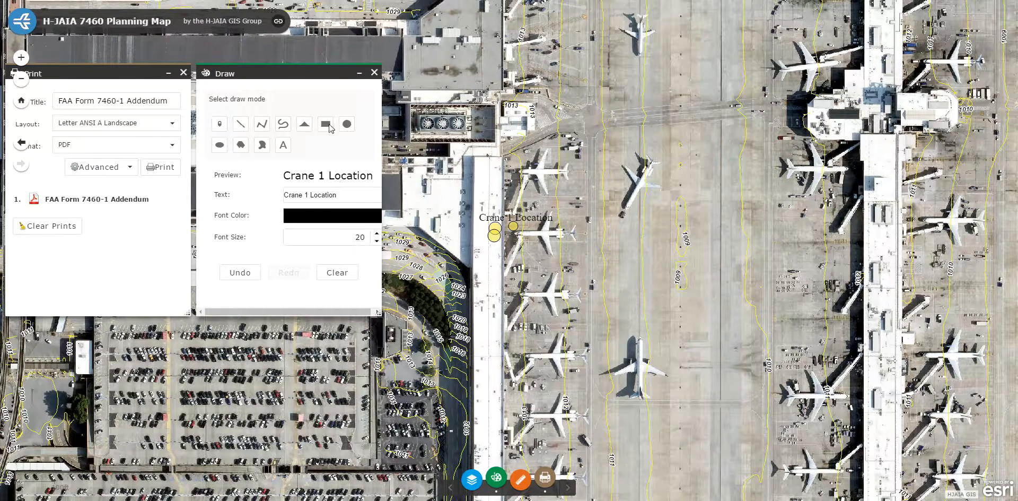
click(335, 275)
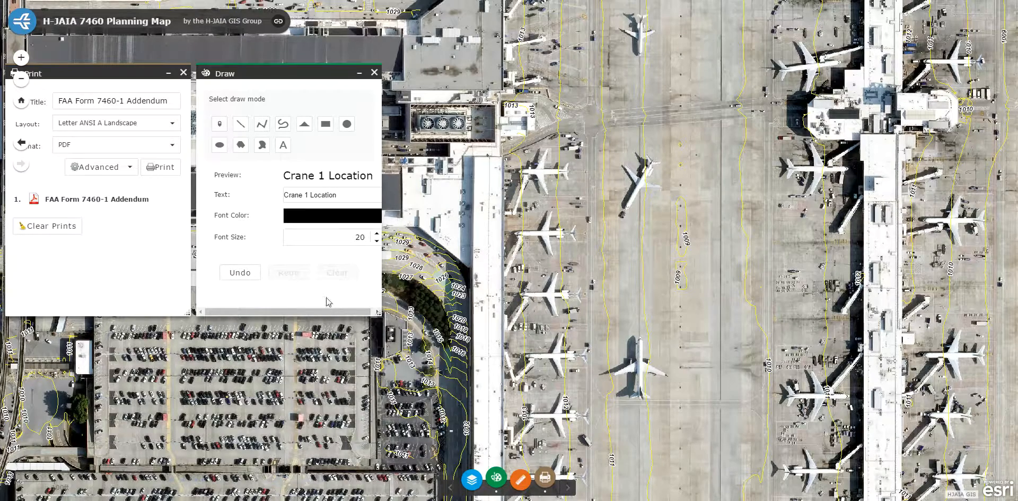
click(375, 72)
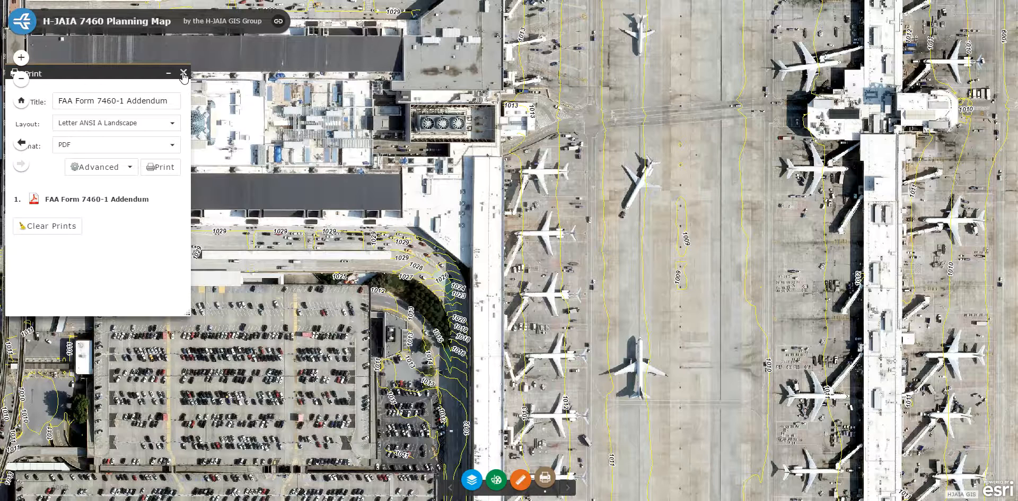
click(183, 74)
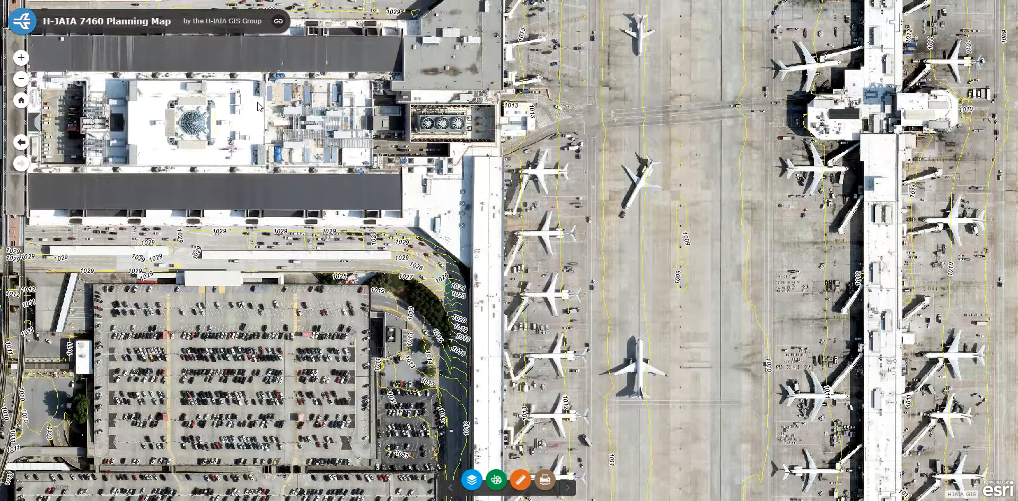